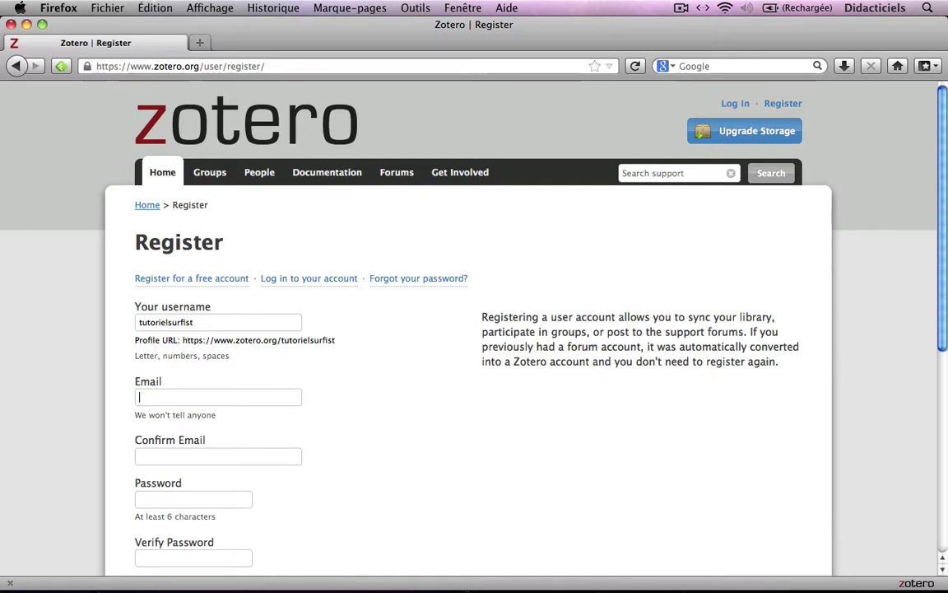
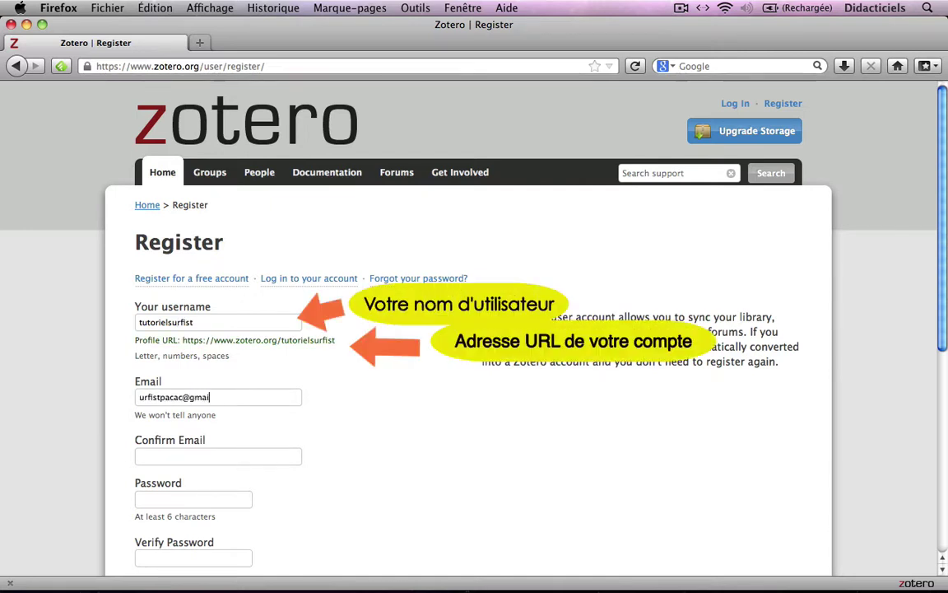
Enter the email twice, the account password twice and the captcha words, then submit registration
click(218, 456)
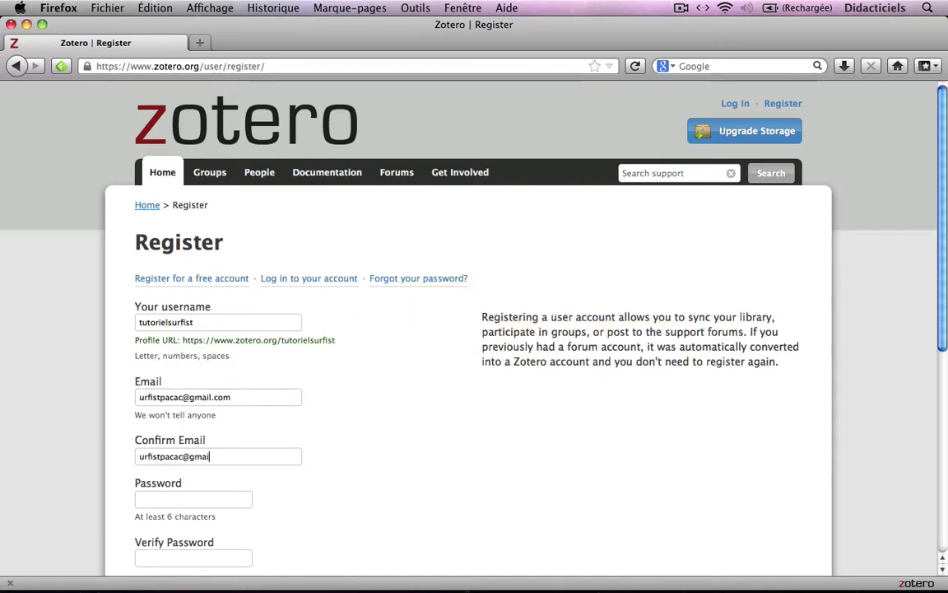
scroll(418, 321, down, 3)
key(Tab)
text(•••)
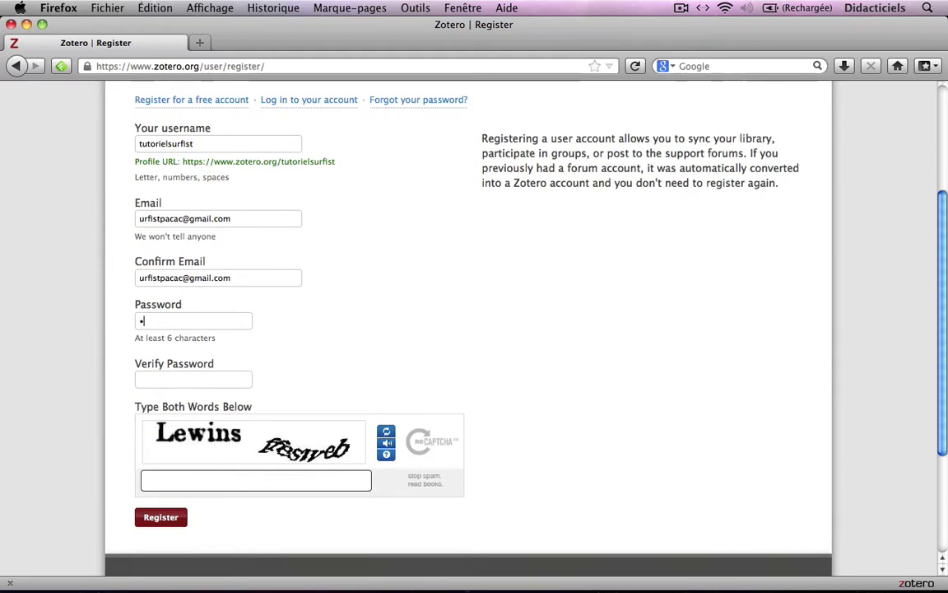
text(•••••••••)
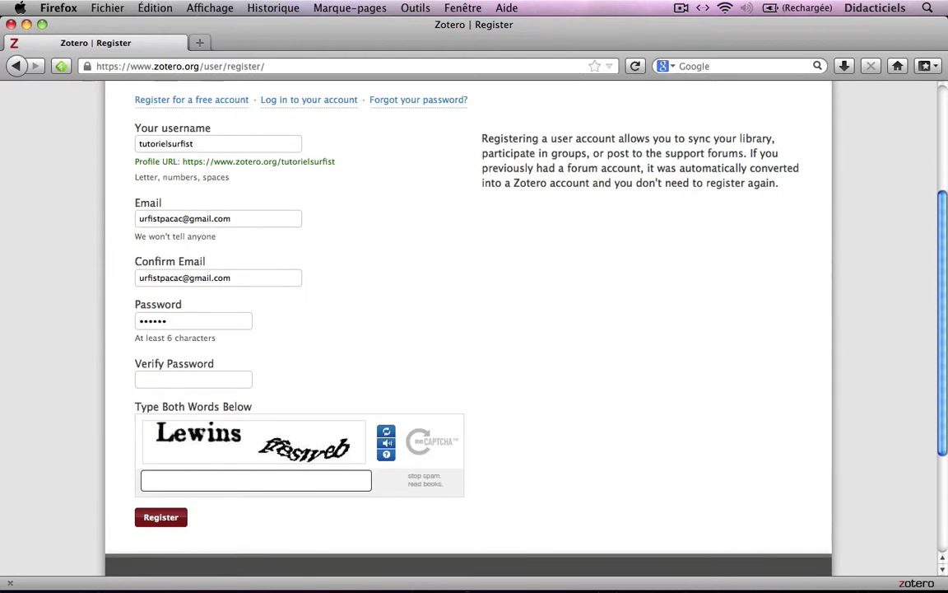
key(Tab)
text(••••••••••••)
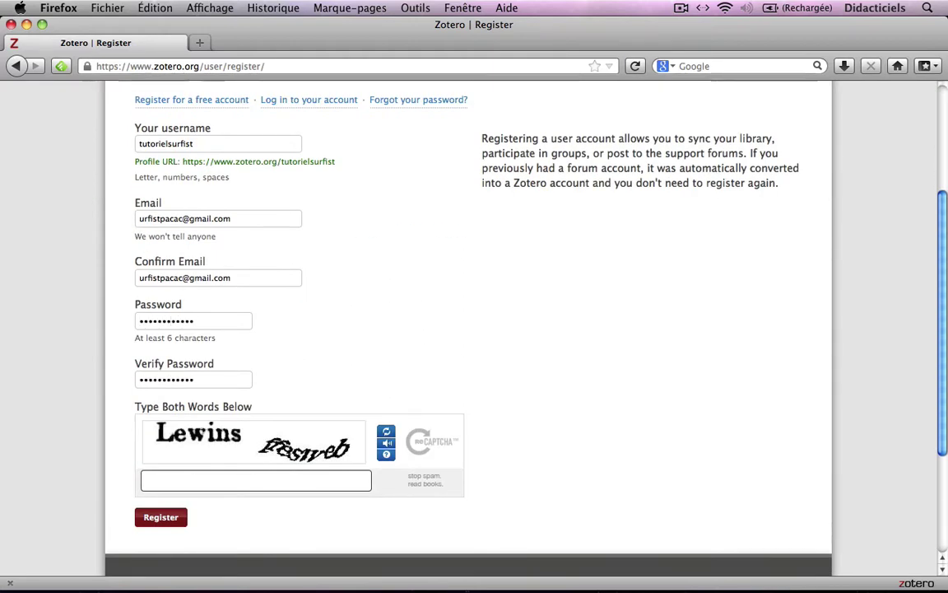
key(Tab)
text(Lewinsffesweb)
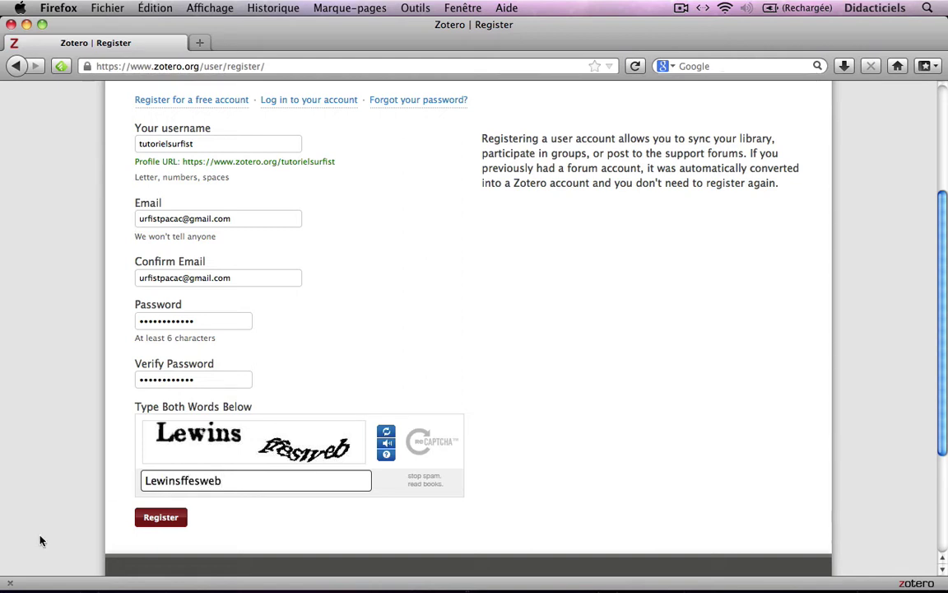
click(159, 529)
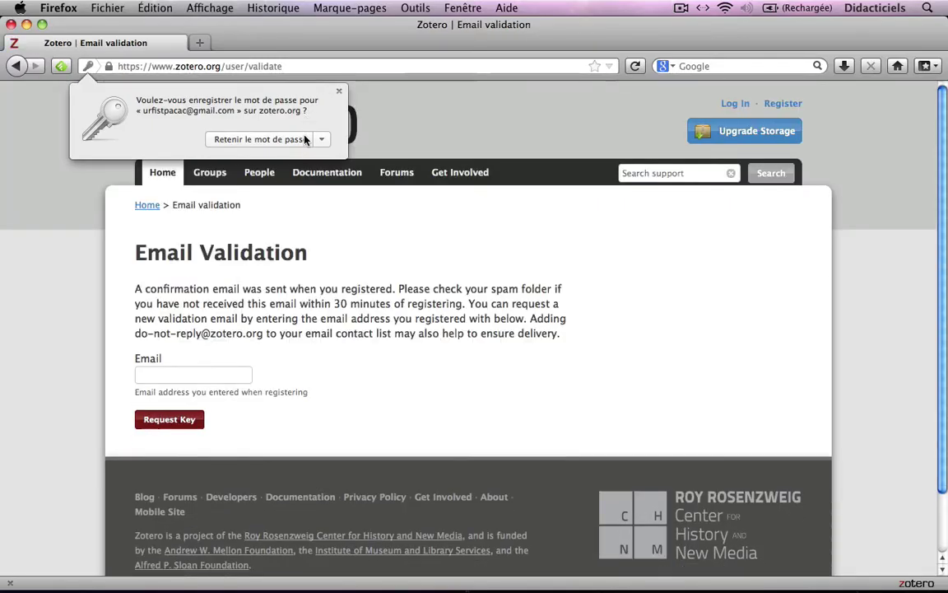
Let Firefox save the zotero.org password via 'Retenir le mot de passe'
click(303, 140)
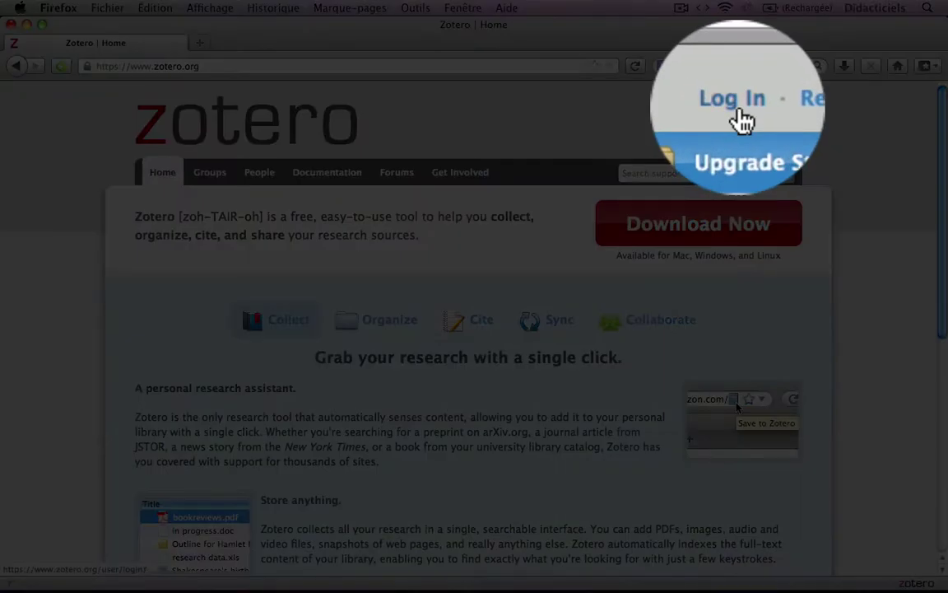
Log in to the new zotero.org account, then bring up the Zotero library pane
click(737, 106)
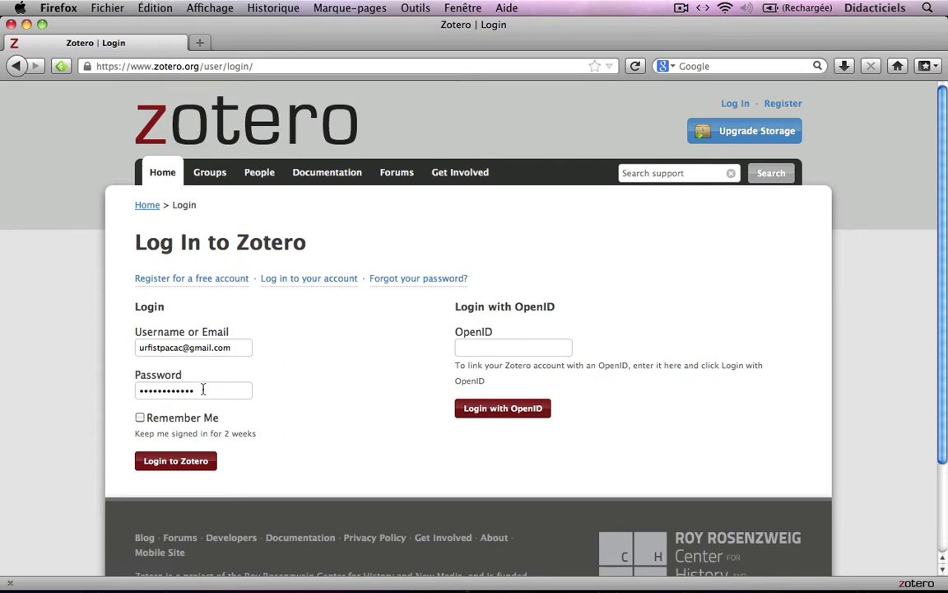
click(176, 474)
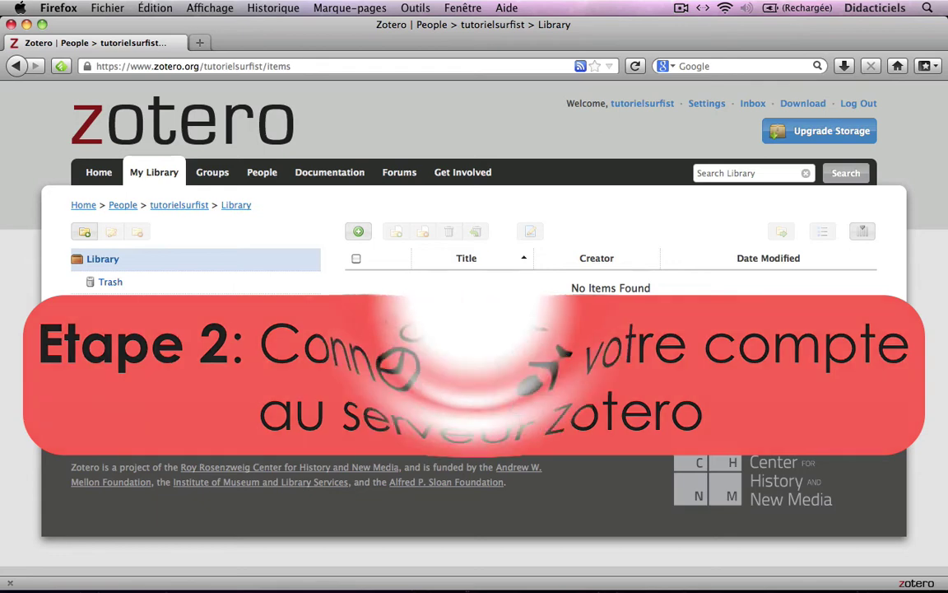
click(913, 583)
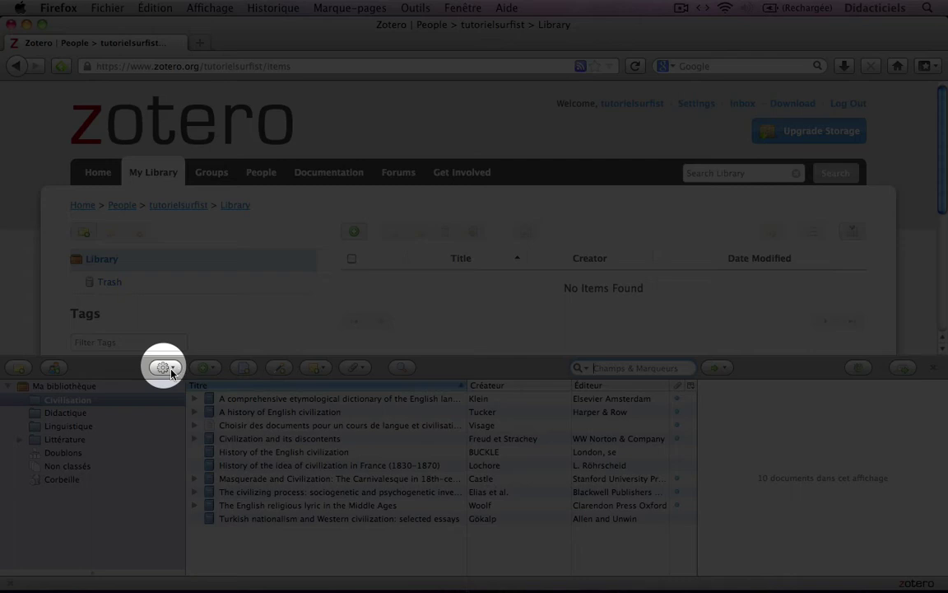
Open Zotero Préférences from the gear Actions menu on the Synchronisation tab
click(165, 367)
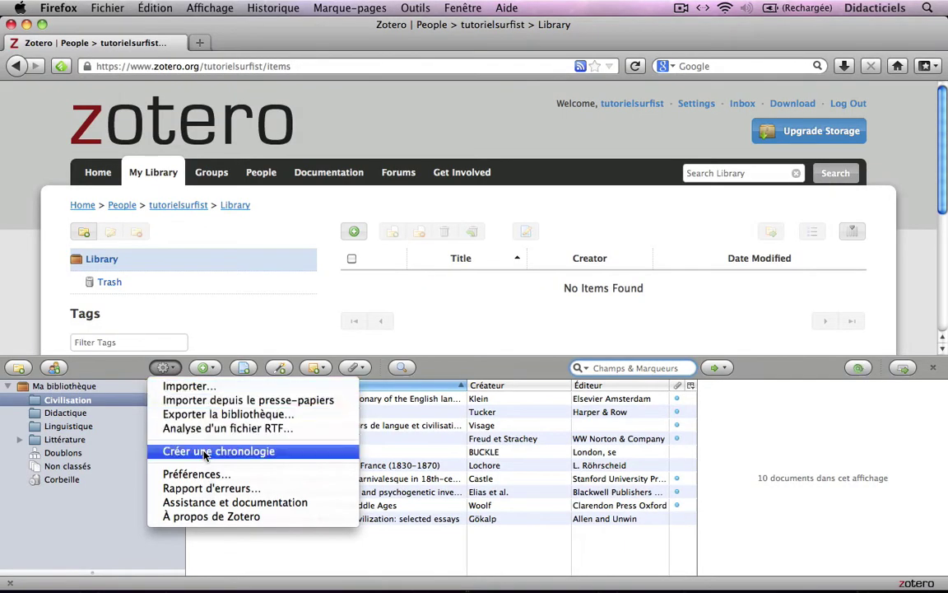
click(211, 476)
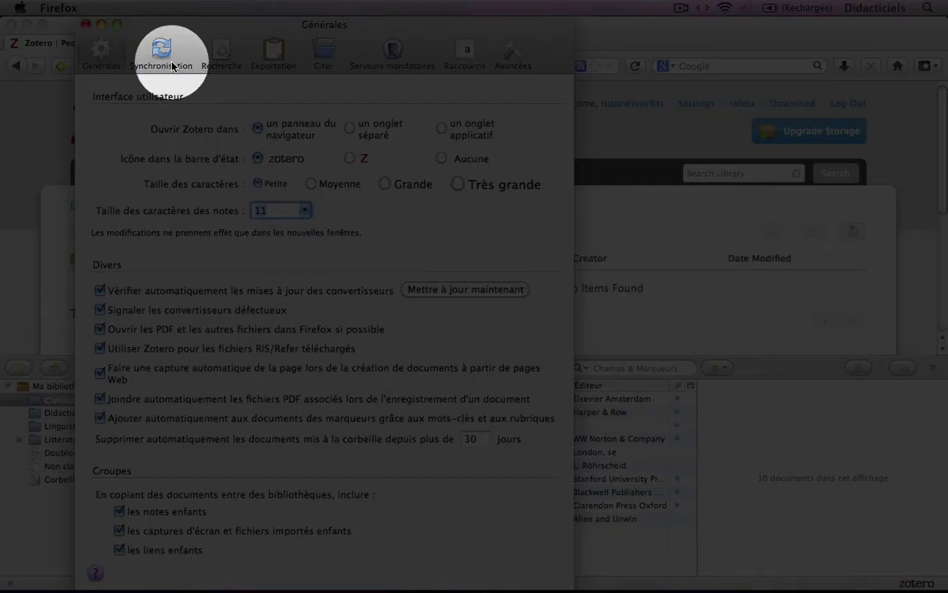
click(170, 61)
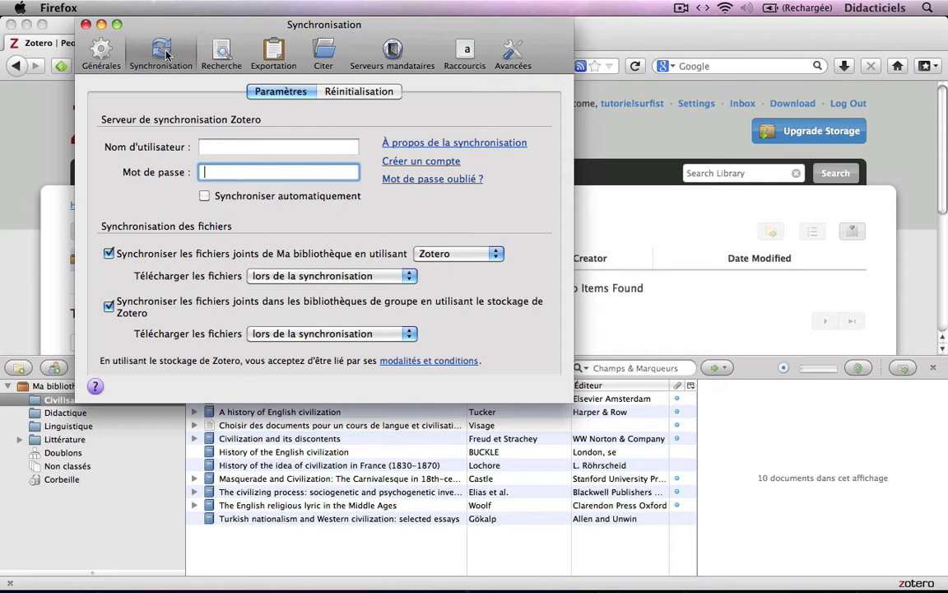
Fill in the Zotero account username and password in the sync server fields
click(219, 147)
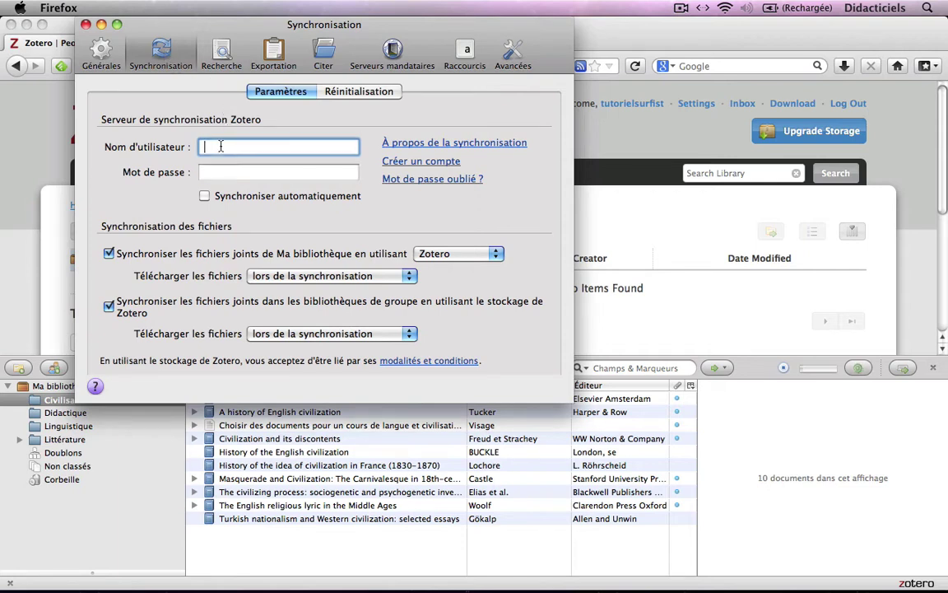
text(tutorielsurfist)
key(Tab)
text(•)
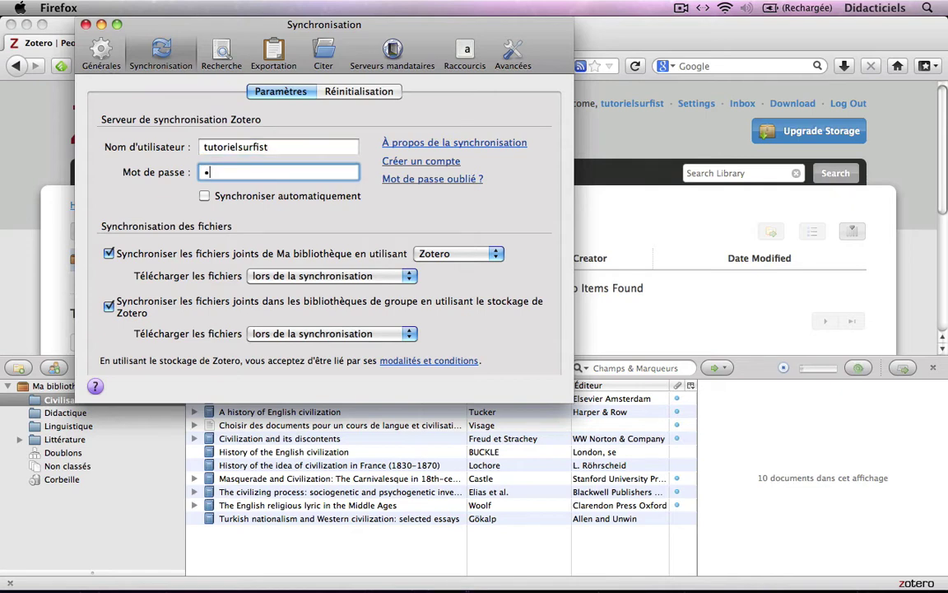
text(•••••••••••)
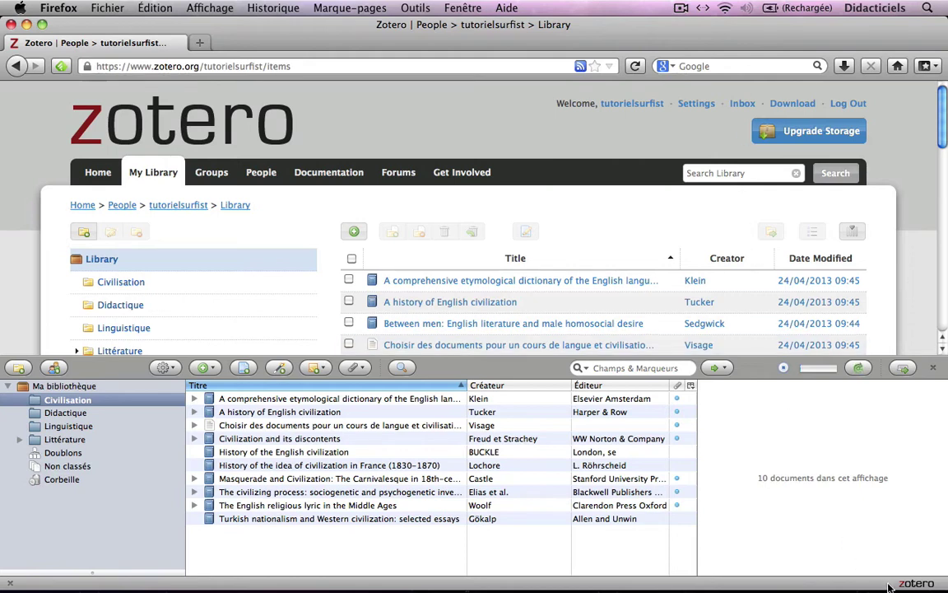
Hide the local Zotero library pane from the status-bar logo
click(915, 583)
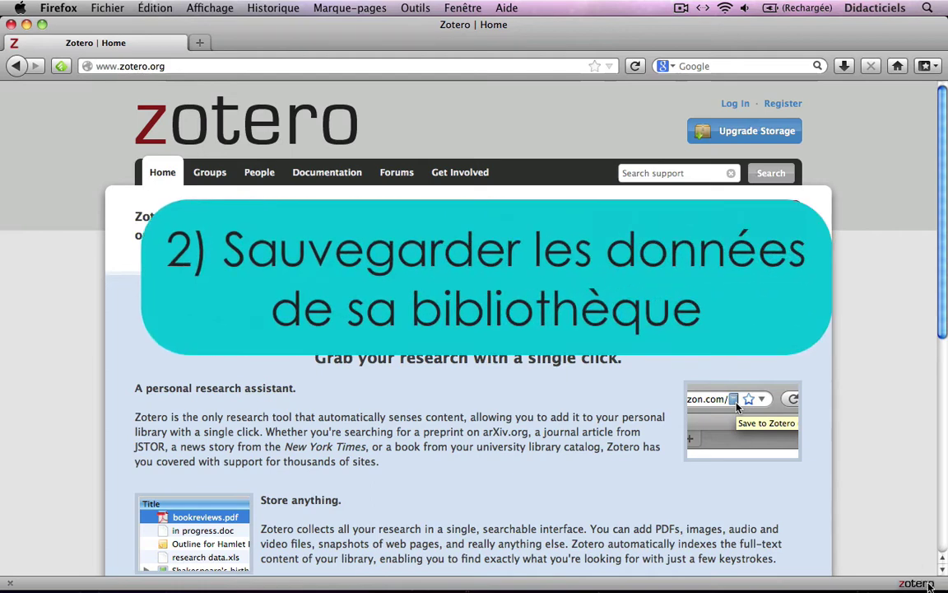
Open Zotero Préférences from the Actions menu of the library pane
click(929, 584)
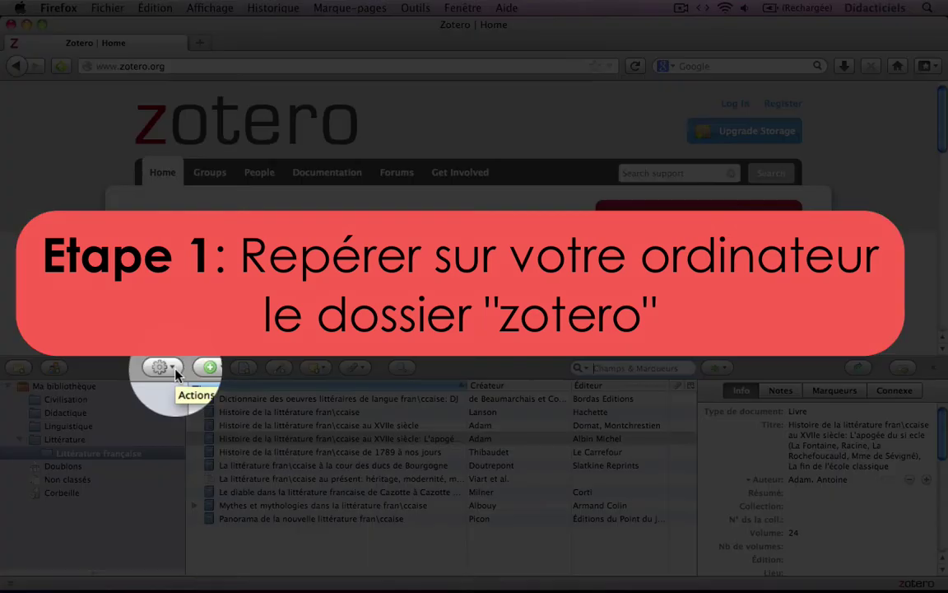
click(173, 370)
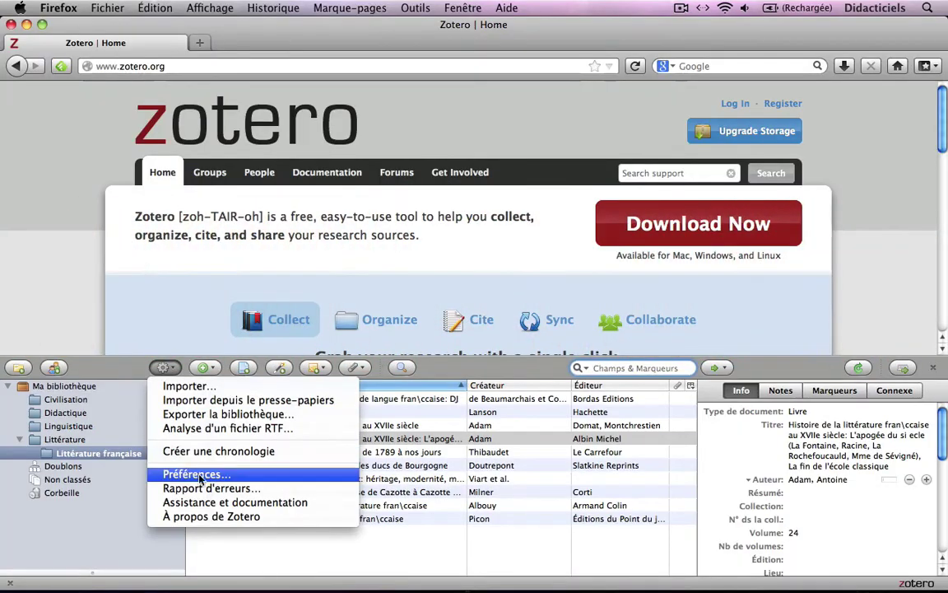
click(221, 476)
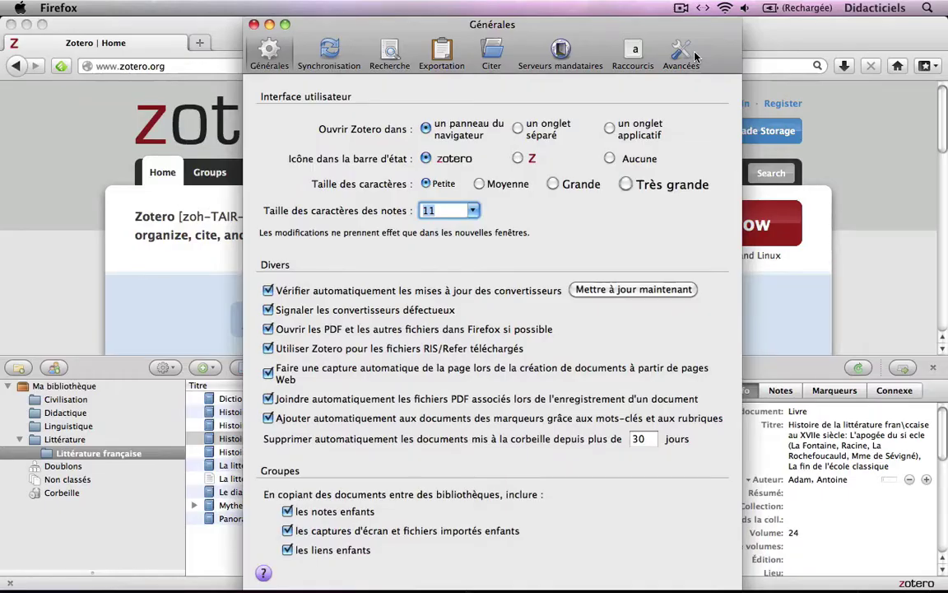
Reveal the Zotero data directory in Finder from Avancées > Fichiers et dossiers
click(694, 55)
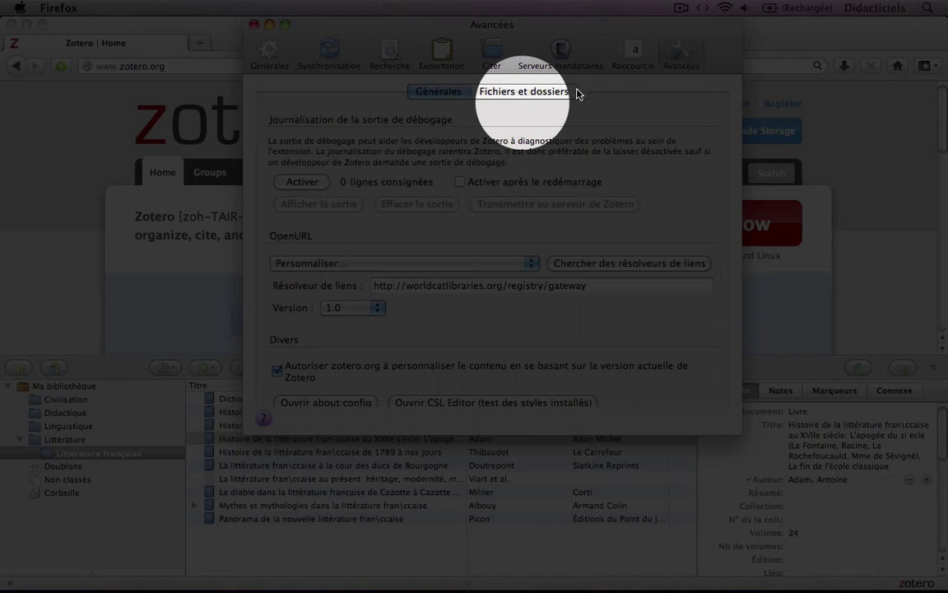
click(568, 93)
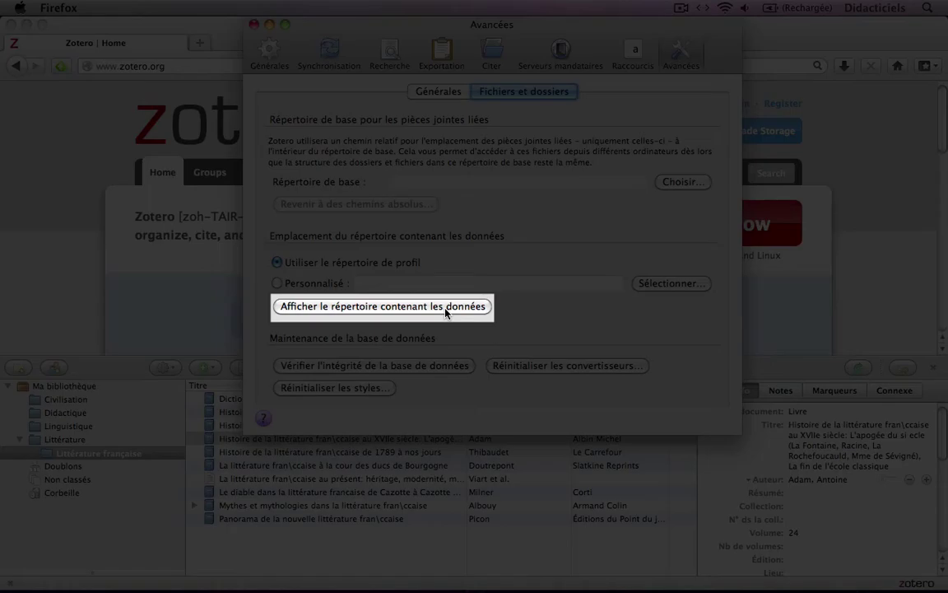
click(445, 312)
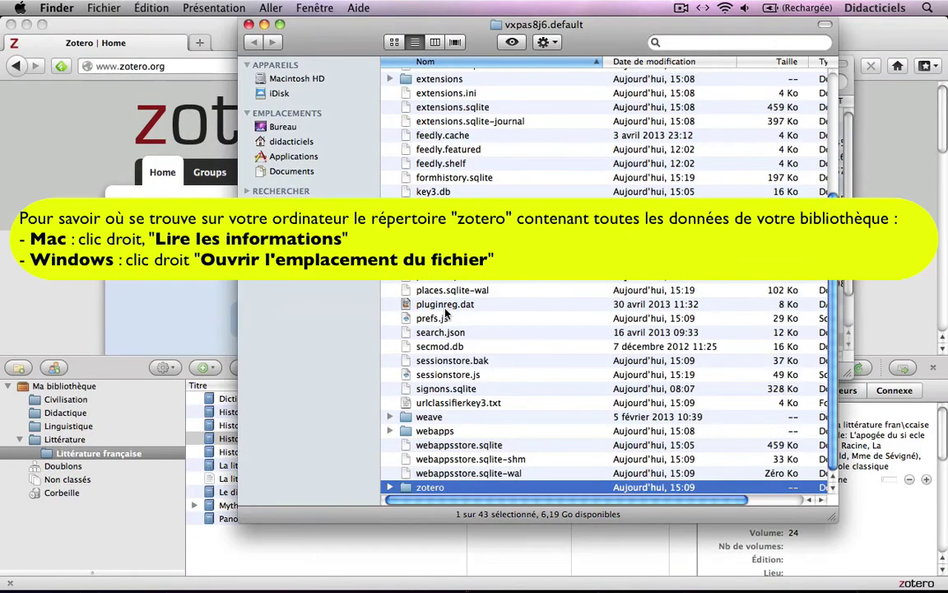
Check the zotero folder's path in Lire les informations, then duplicate it as 'zotero - copie'
right_click(480, 491)
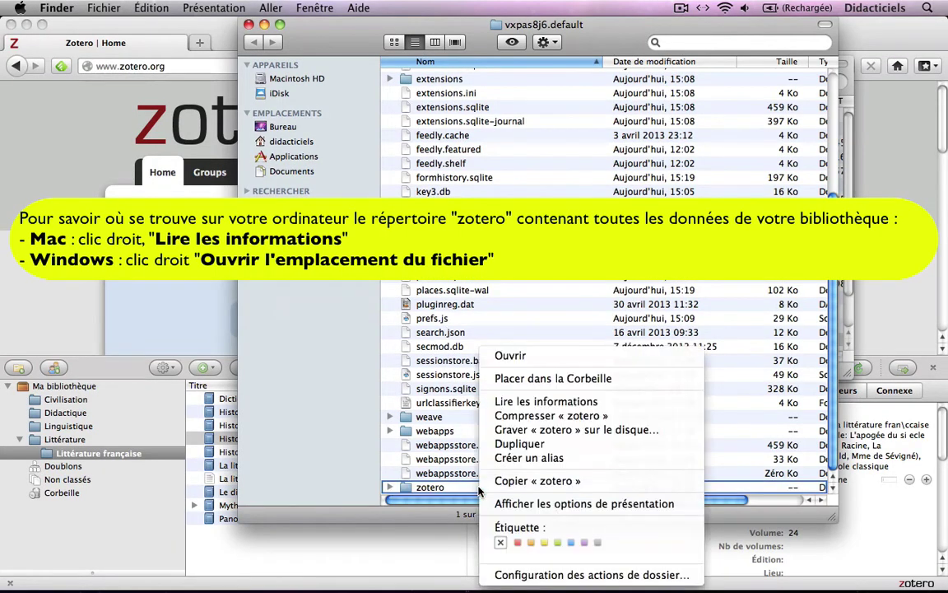
click(518, 400)
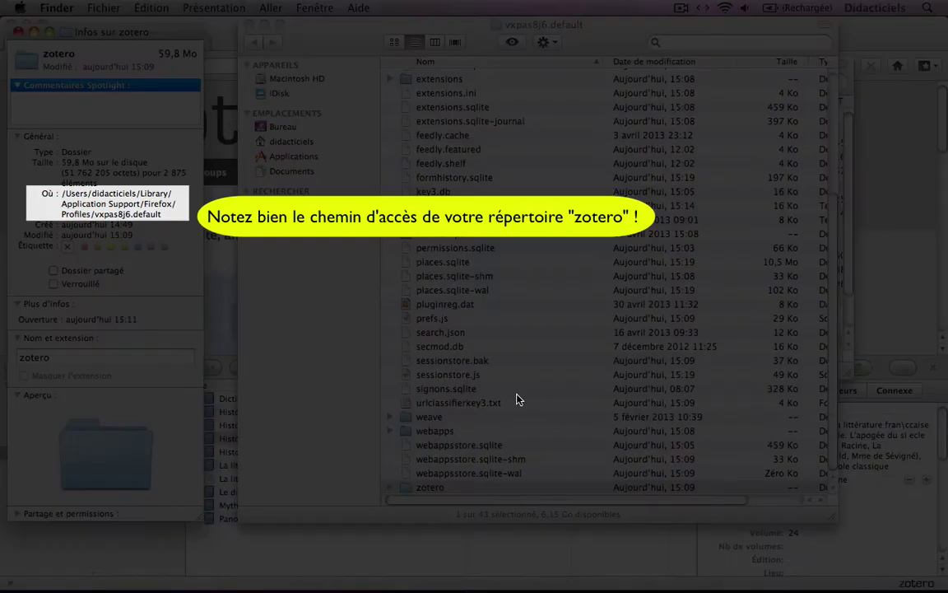
click(453, 488)
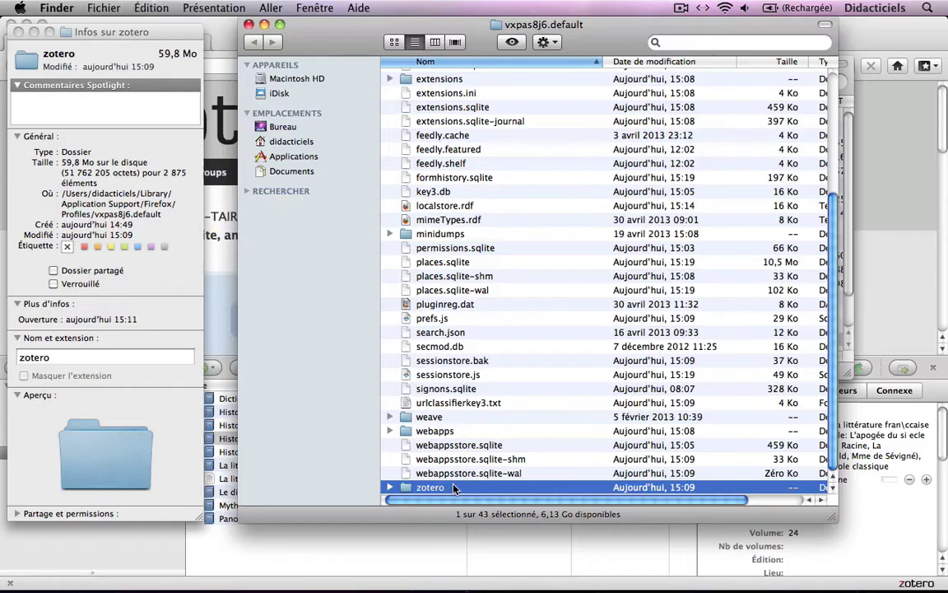
right_click(453, 487)
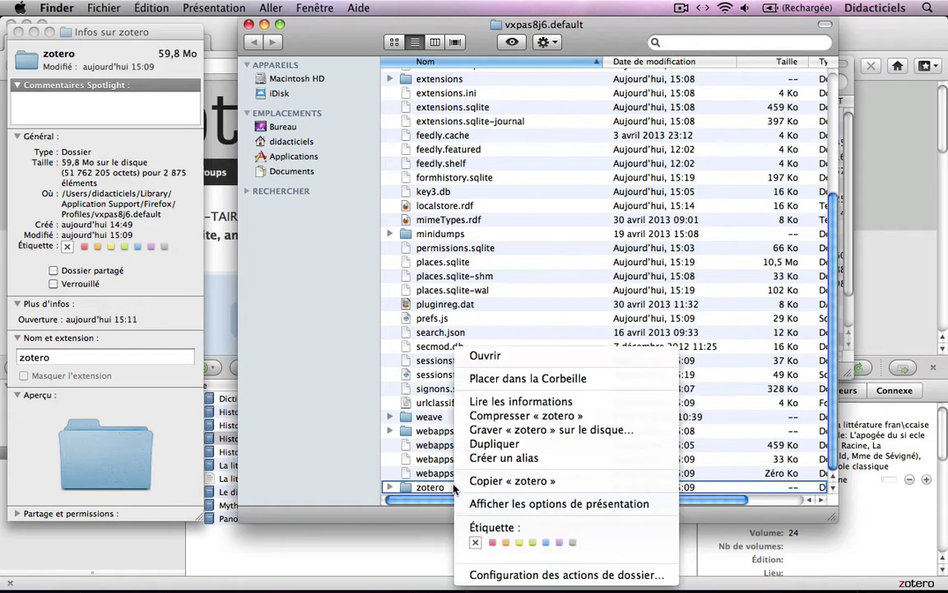
click(493, 446)
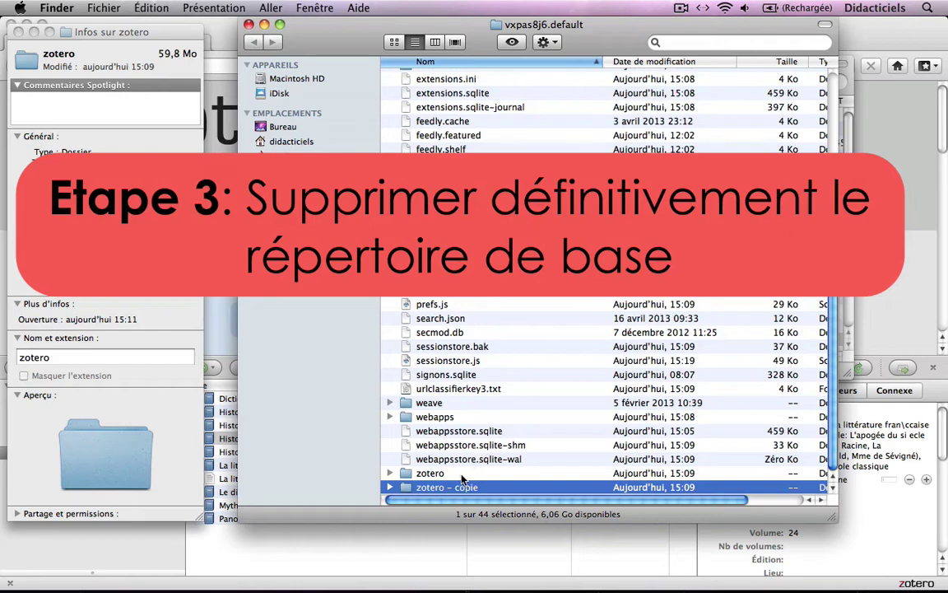
Move the original zotero folder to the Trash and permanently empty the Trash
right_click(461, 477)
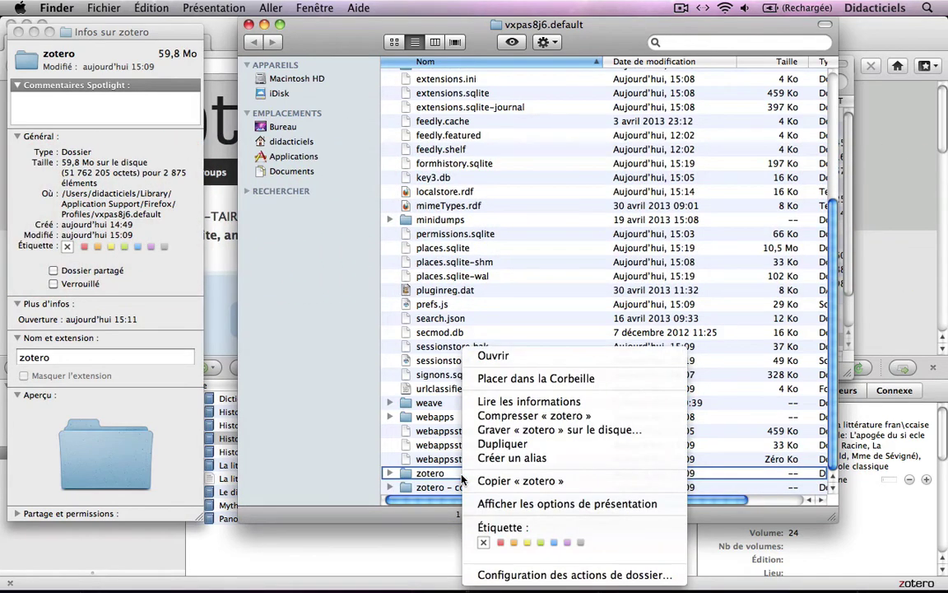
click(521, 380)
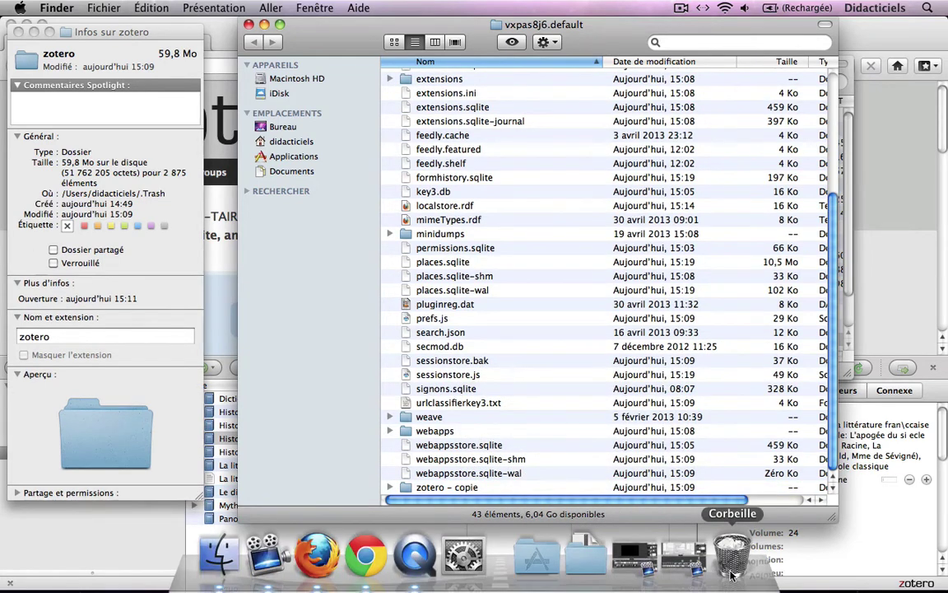
right_click(731, 575)
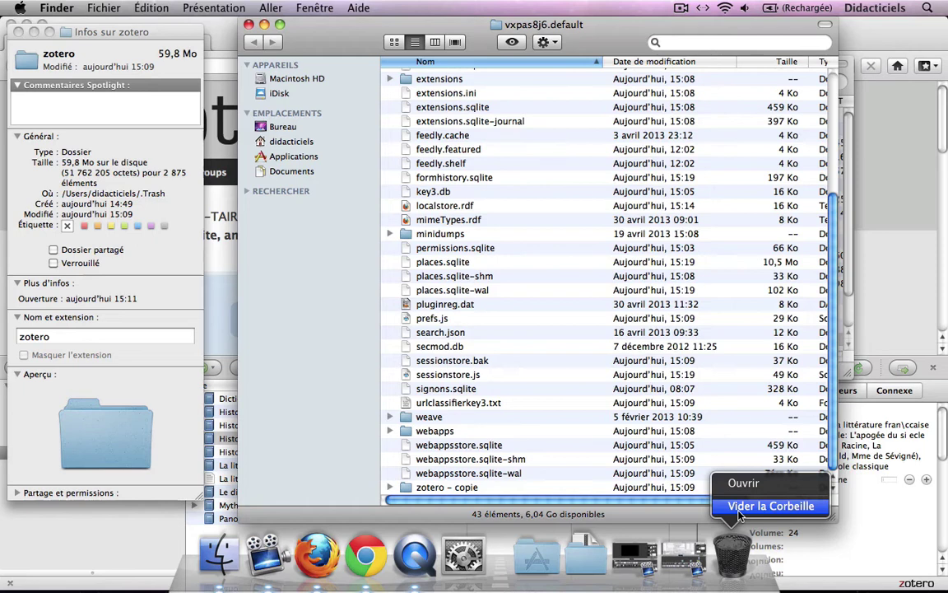
click(740, 514)
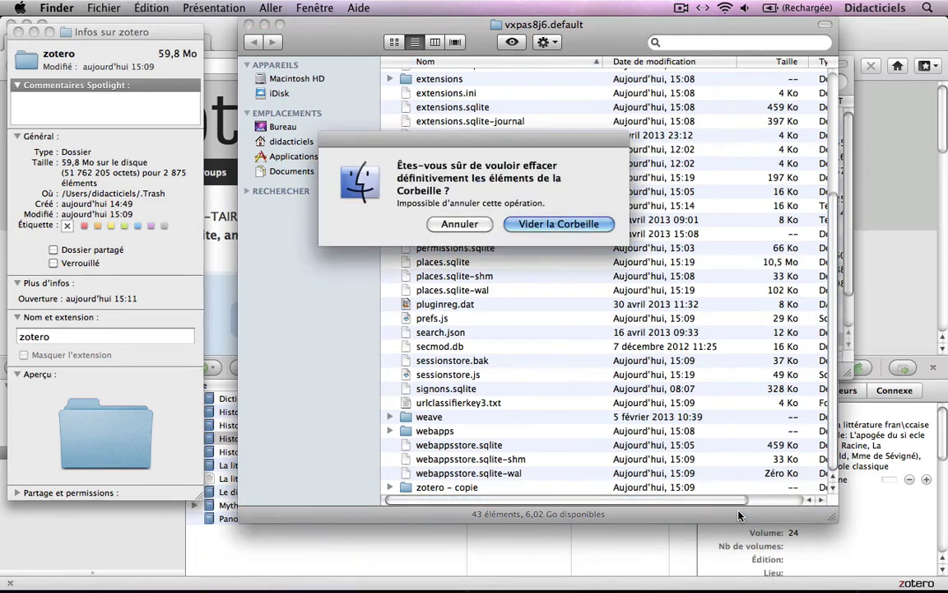
click(507, 225)
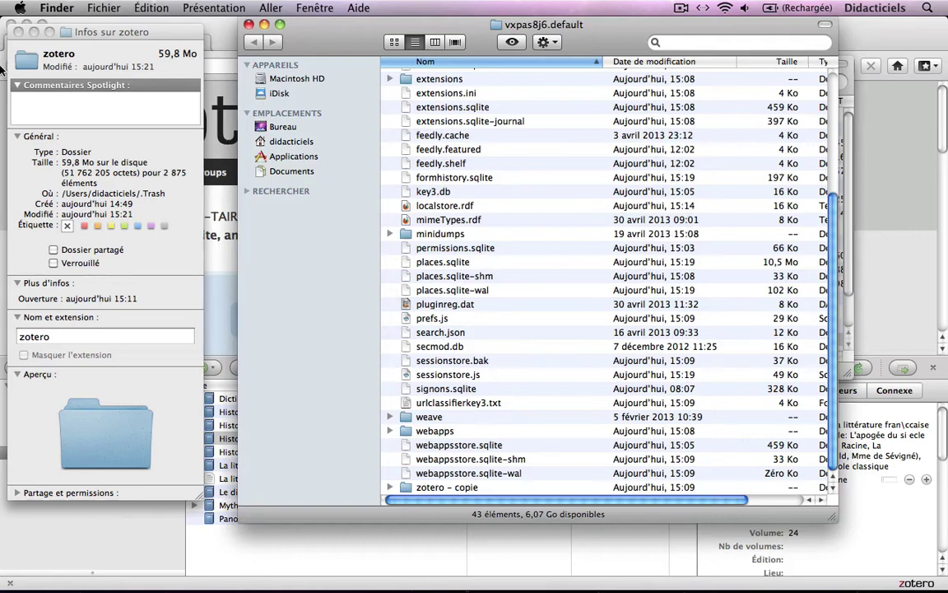
Close the zotero Info window, both Finder windows and the Zotero preferences window
click(17, 31)
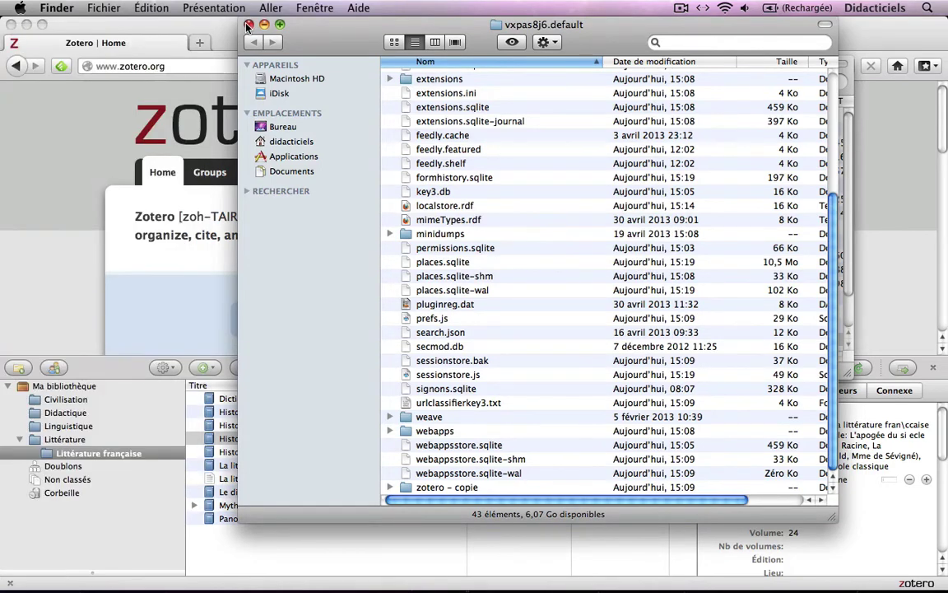
click(248, 26)
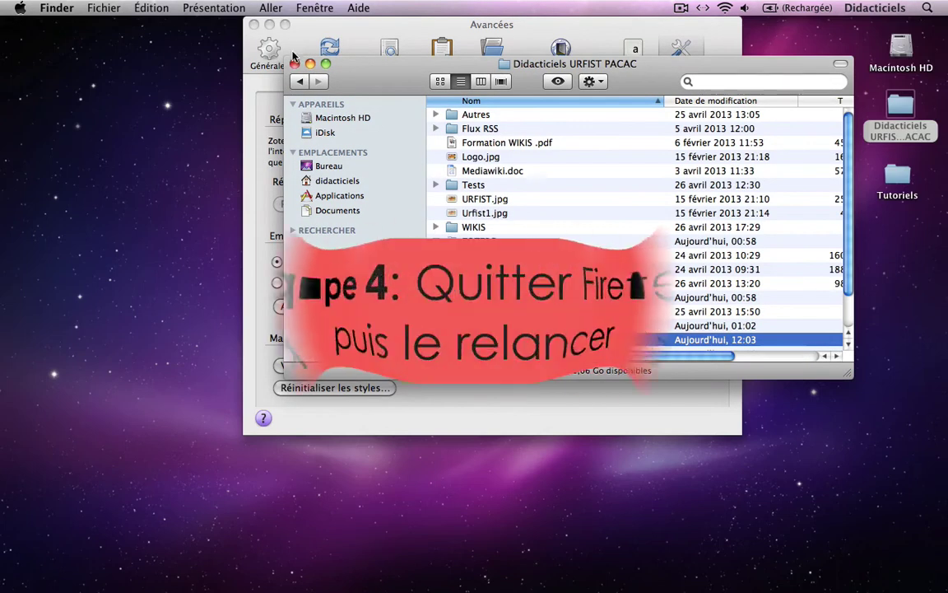
click(294, 64)
click(254, 24)
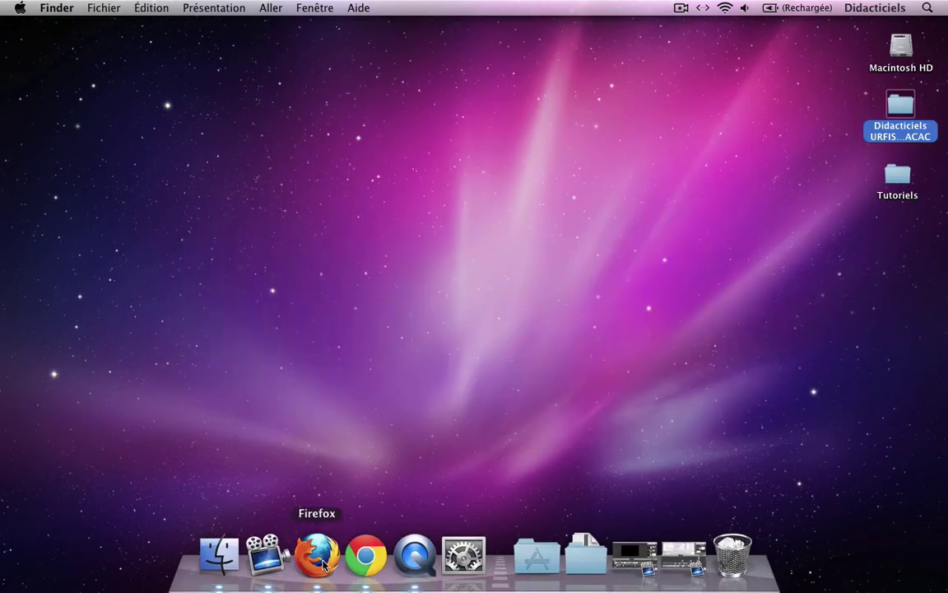
Force-quit and relaunch Firefox, then bring up its now-empty Zotero pane
right_click(323, 549)
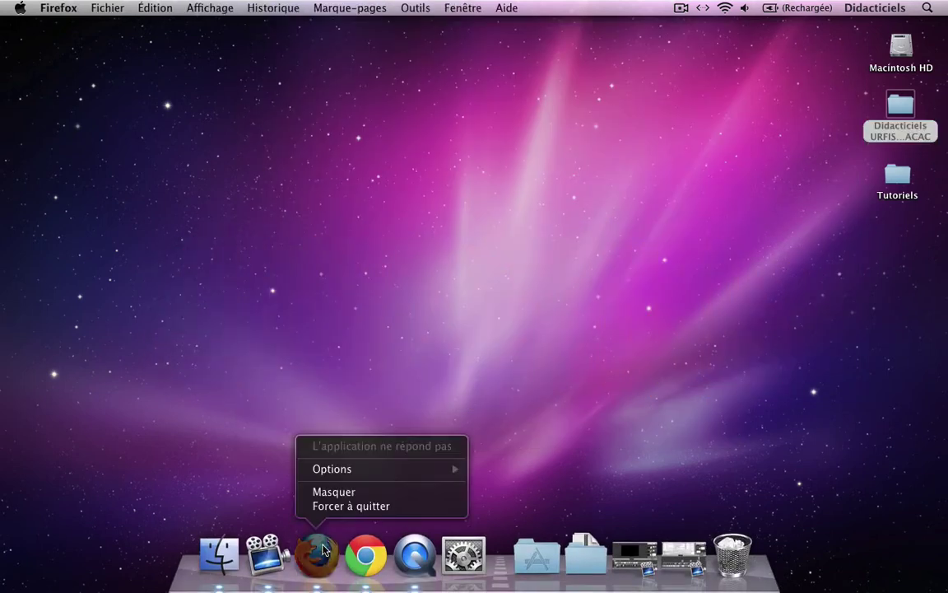
click(321, 505)
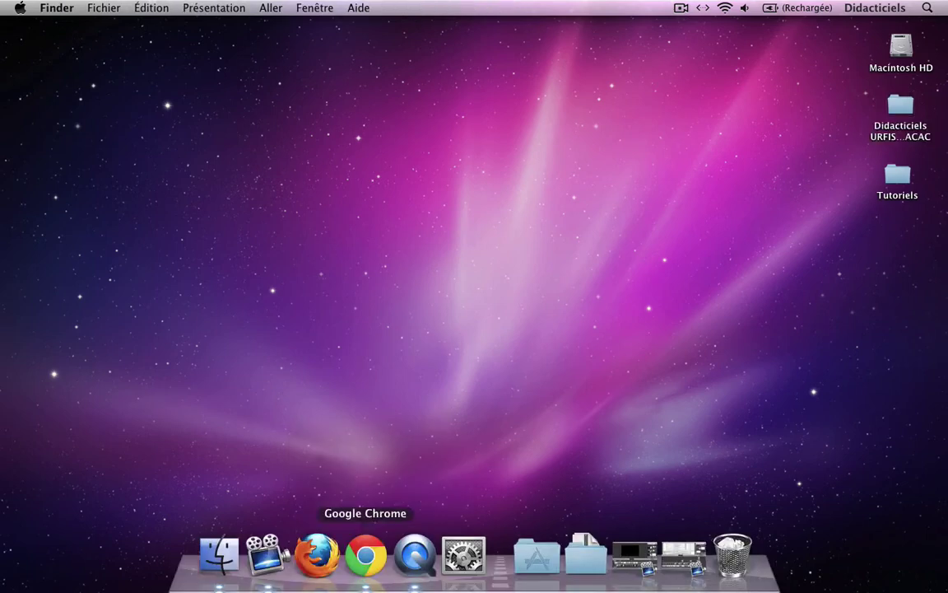
click(317, 556)
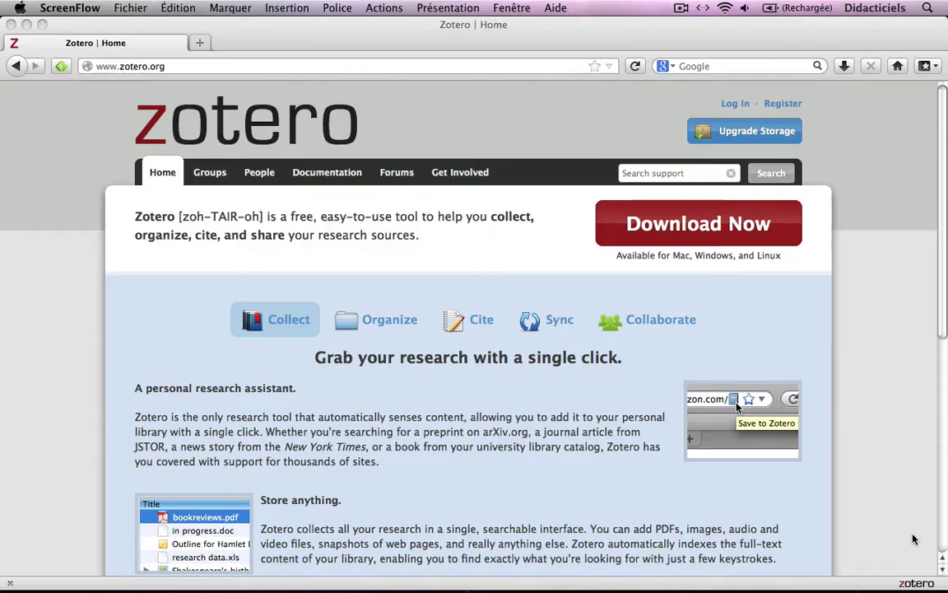
click(920, 583)
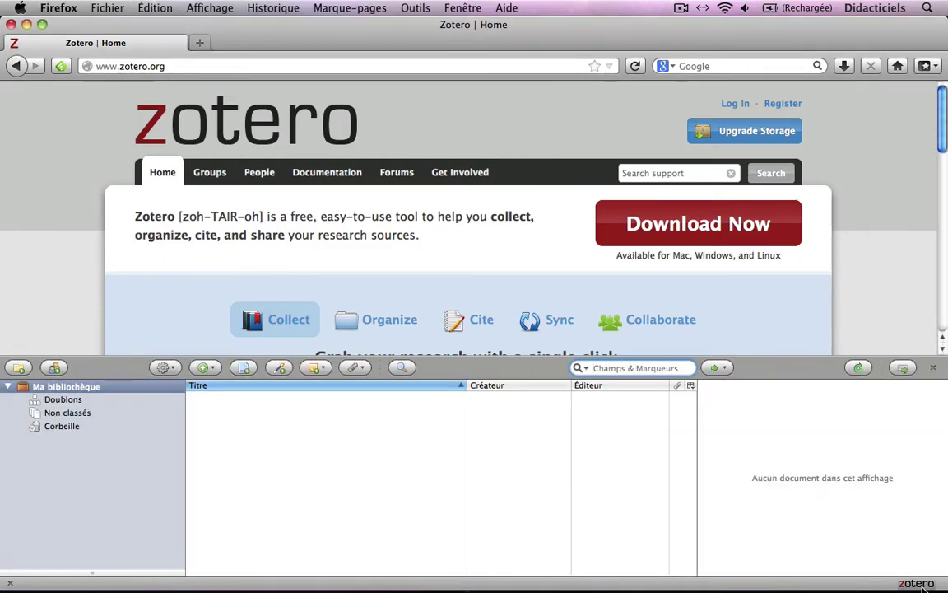
In Finder, browse to Bibliothèque > Application Support > Firefox > Profiles > vxpas8j6.default
mouse_move(290, 556)
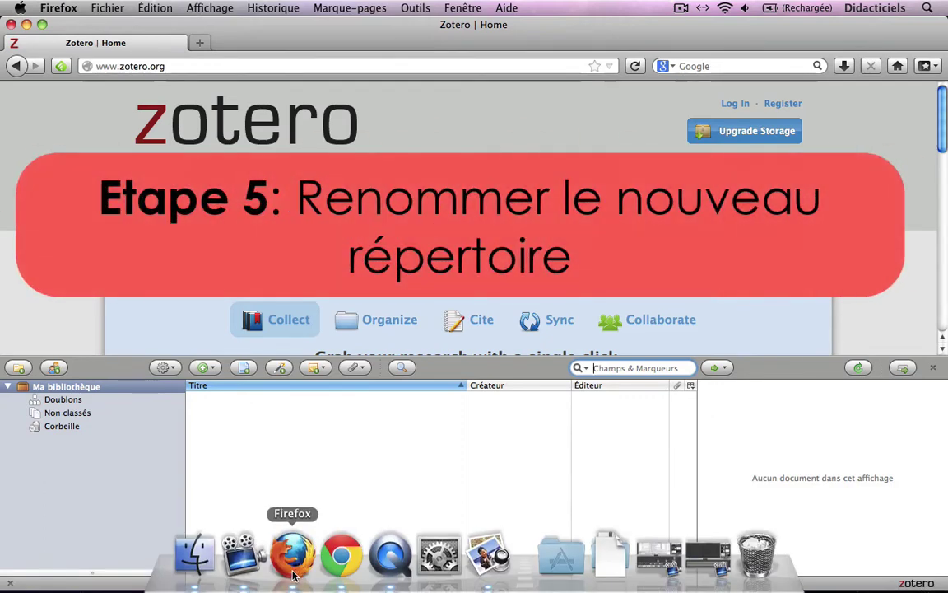
click(197, 554)
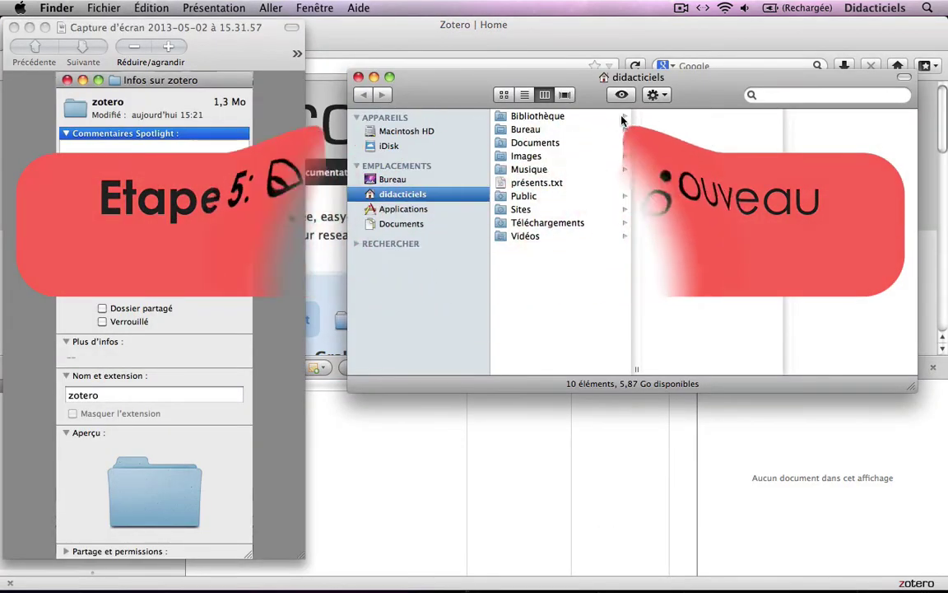
click(621, 119)
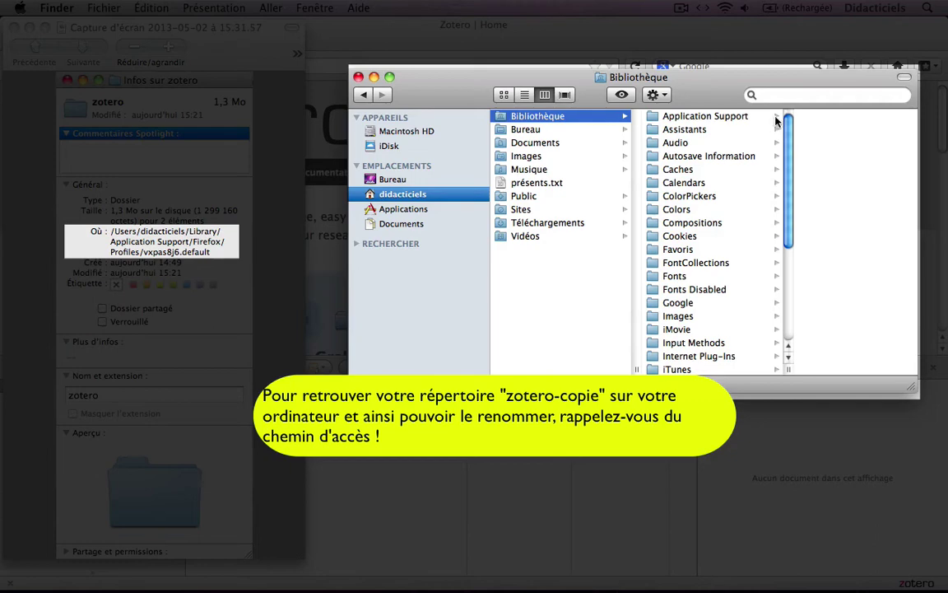
click(776, 117)
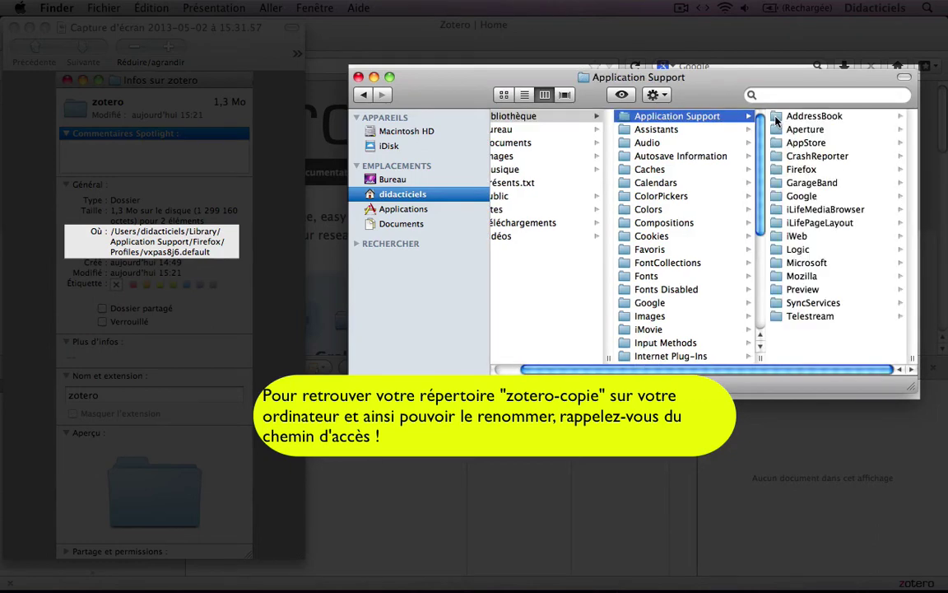
click(802, 169)
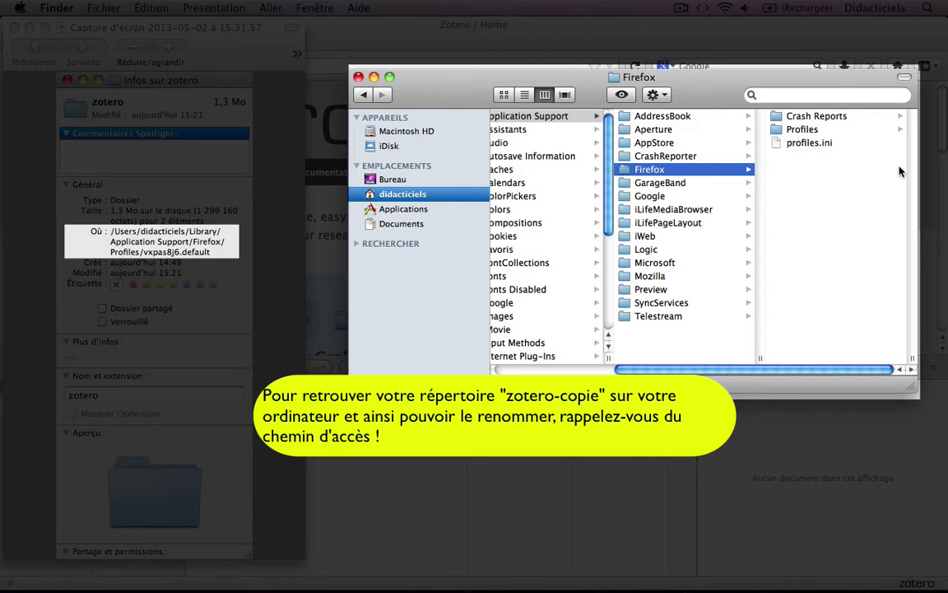
click(902, 133)
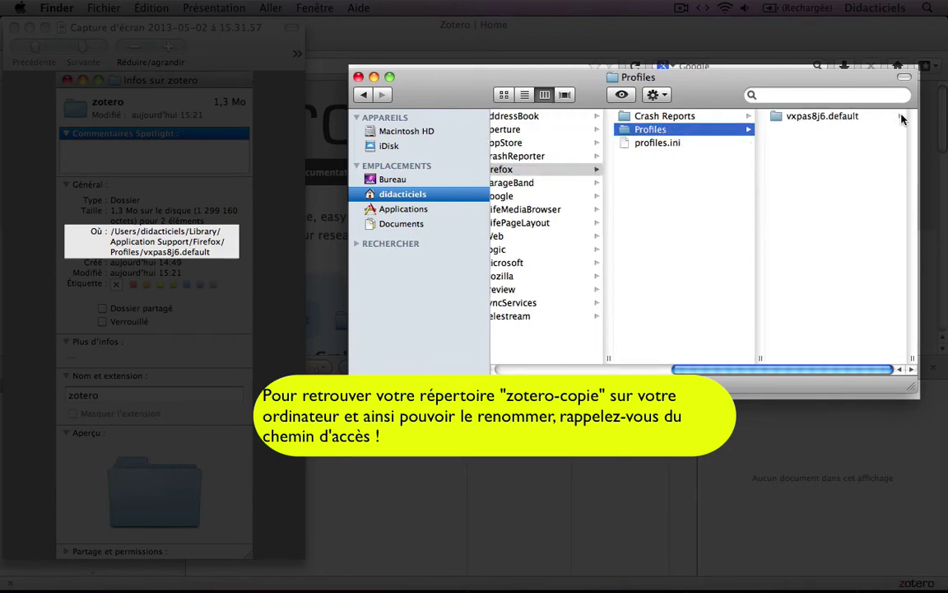
click(901, 120)
scroll(912, 233, down, 5)
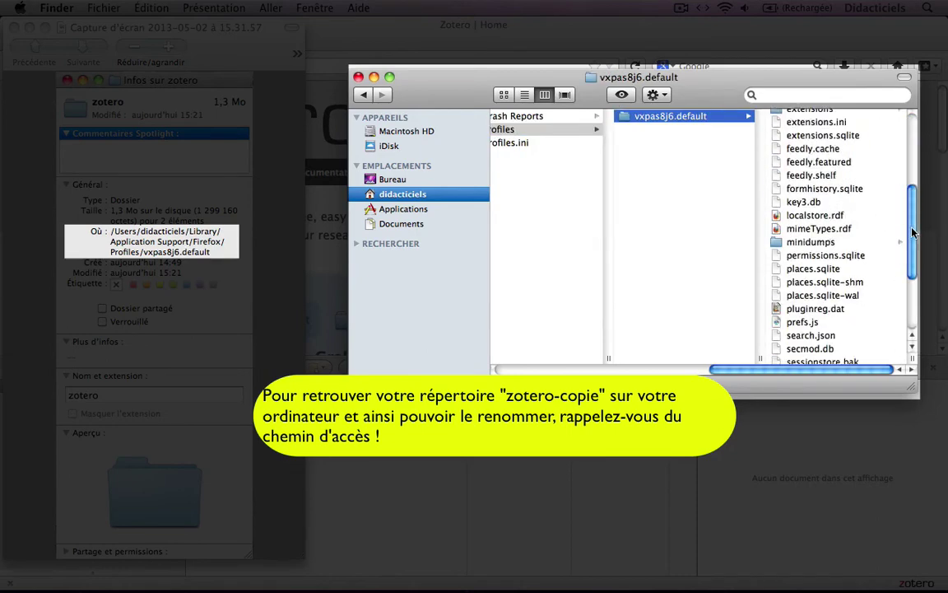
scroll(905, 280, down, 5)
Rename the 'zotero – copie' folder to 'zotero' and close the Finder window
click(852, 358)
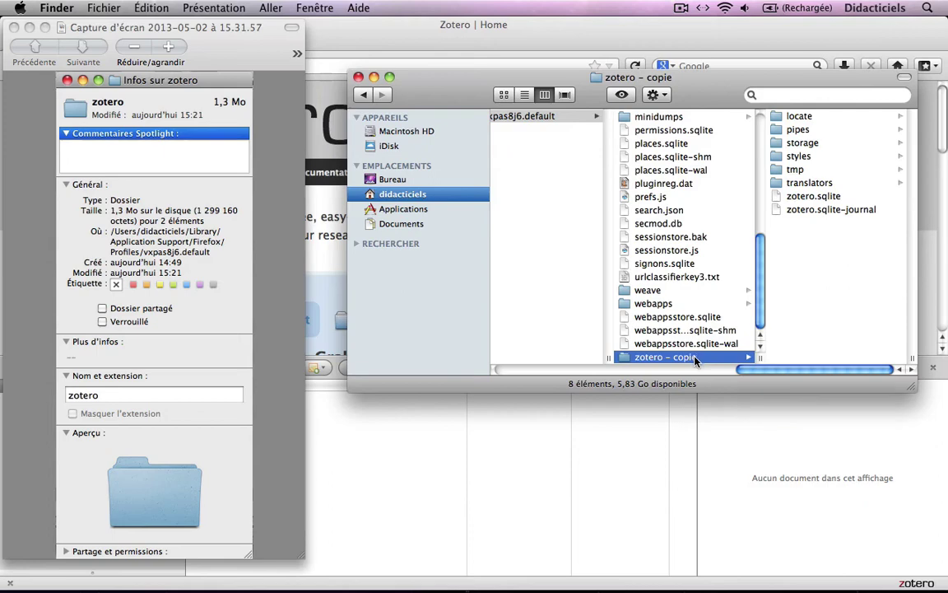
click(667, 357)
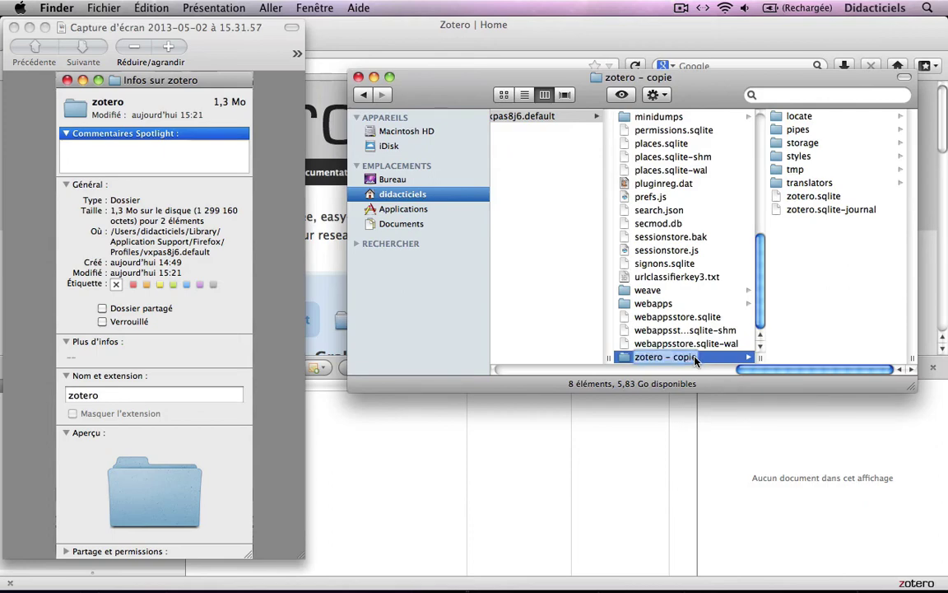
key(Right)
key(BackSpace)
key(BackSpace)
key(BackSpace)
key(BackSpace)
key(BackSpace)
key(BackSpace)
key(BackSpace)
key(BackSpace)
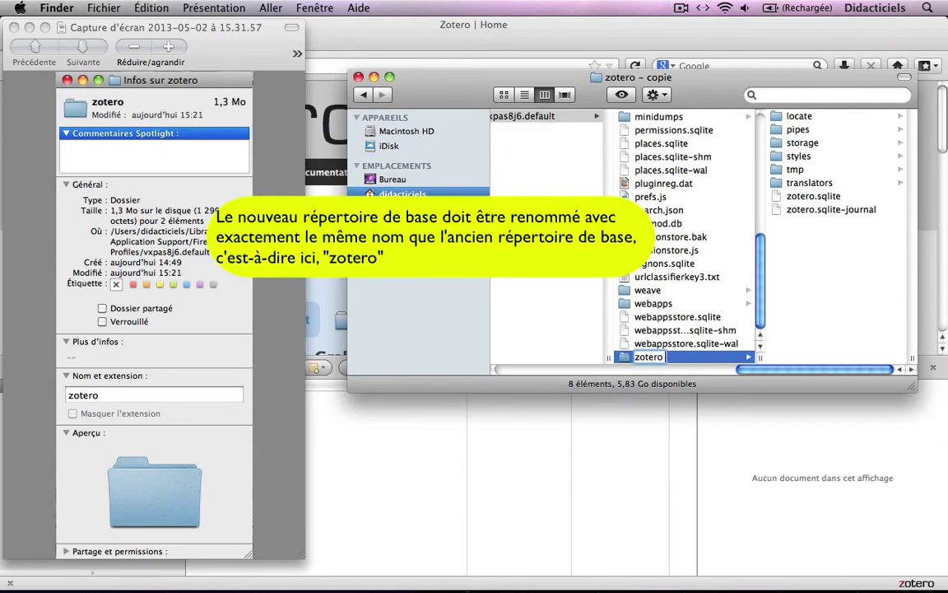
key(Return)
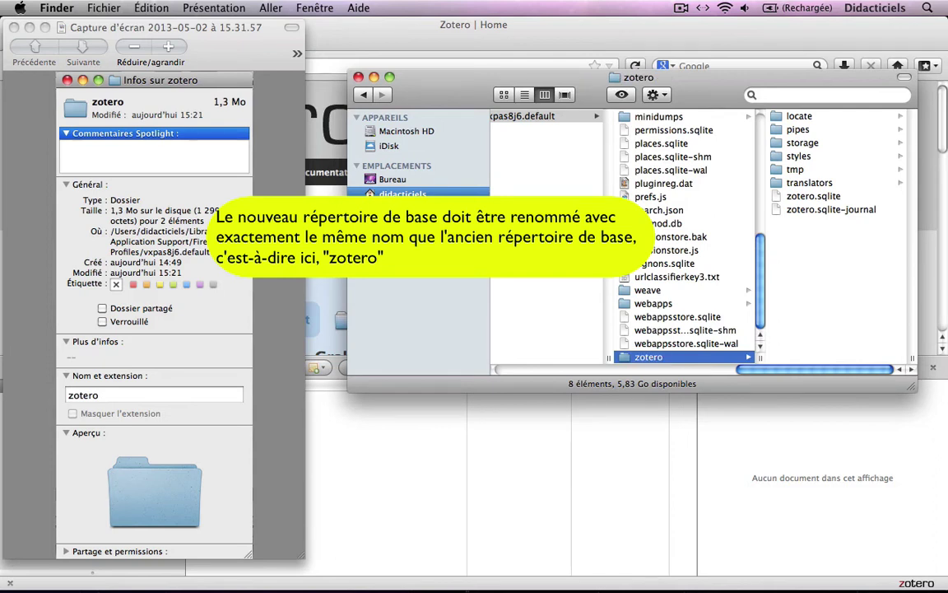
click(359, 77)
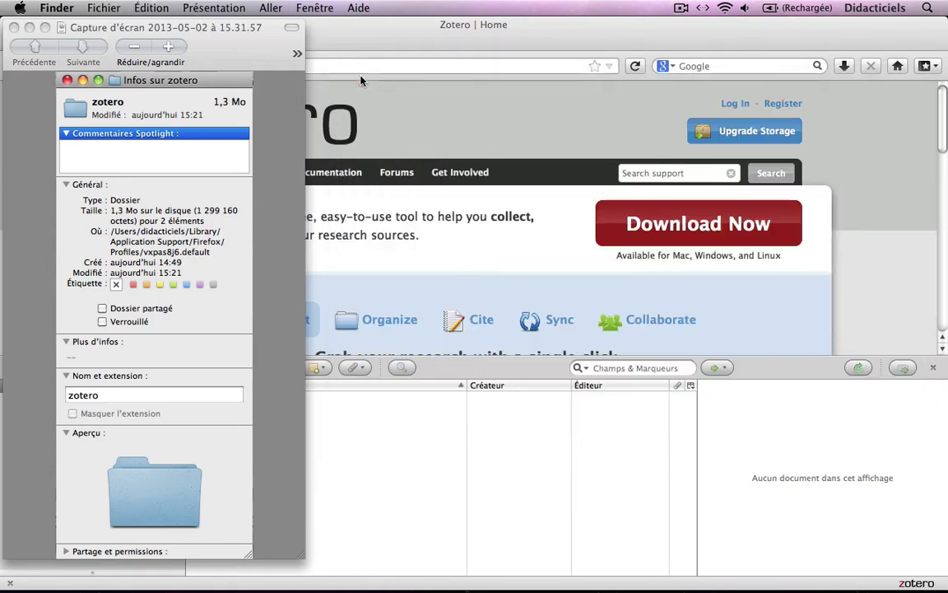
Close the screenshot viewer and open Zotero's Préférences at the files and folders settings
click(14, 31)
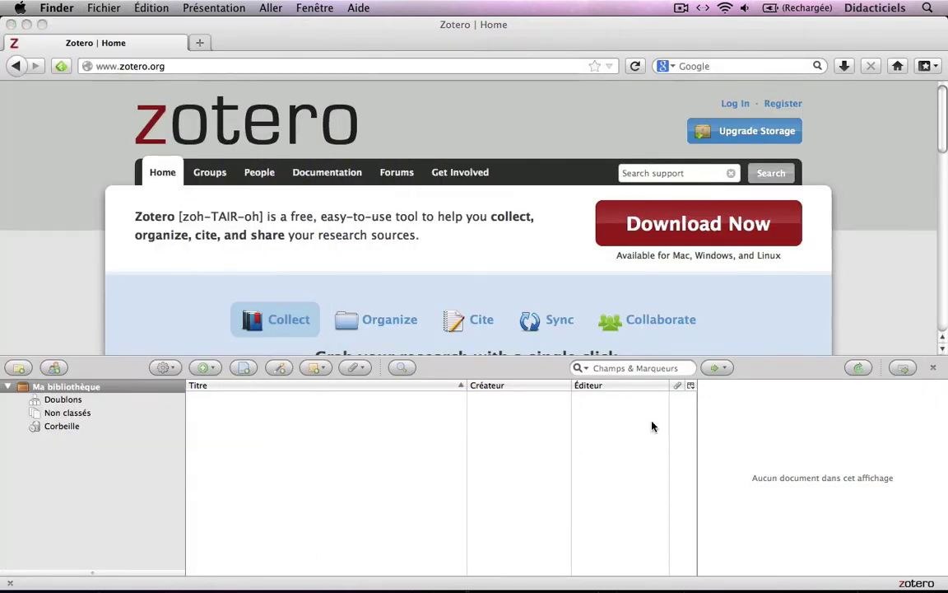
click(174, 374)
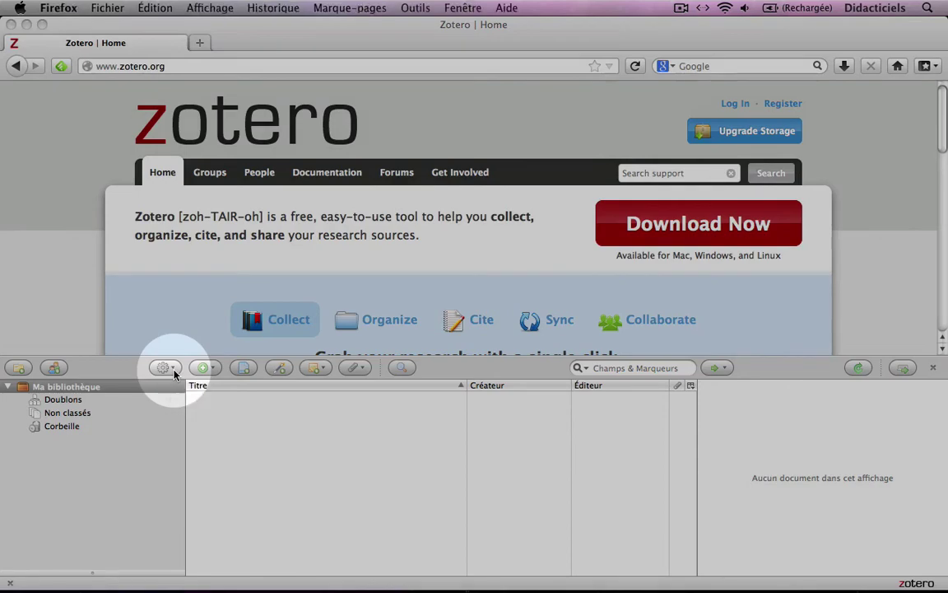
drag(174, 375, 227, 478)
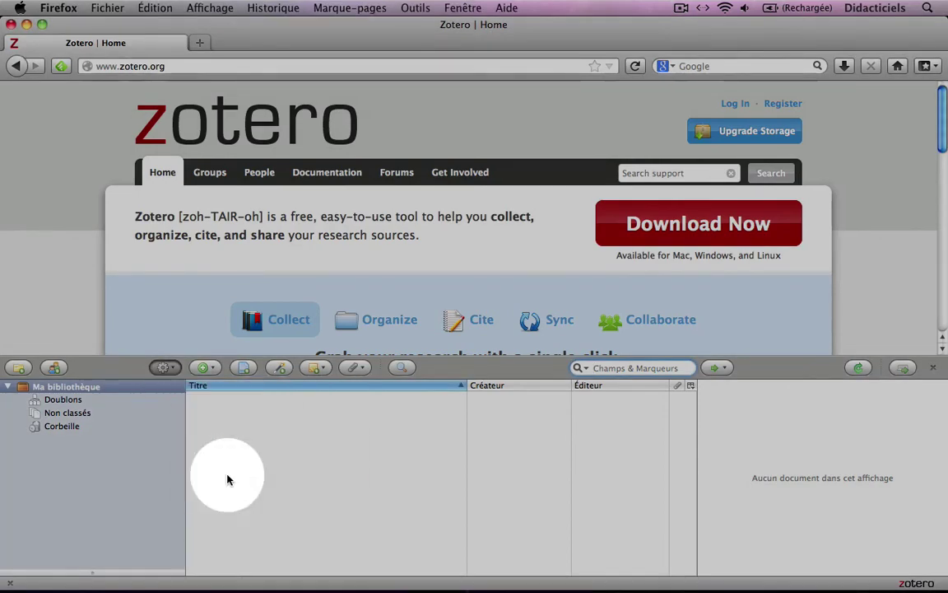
click(573, 105)
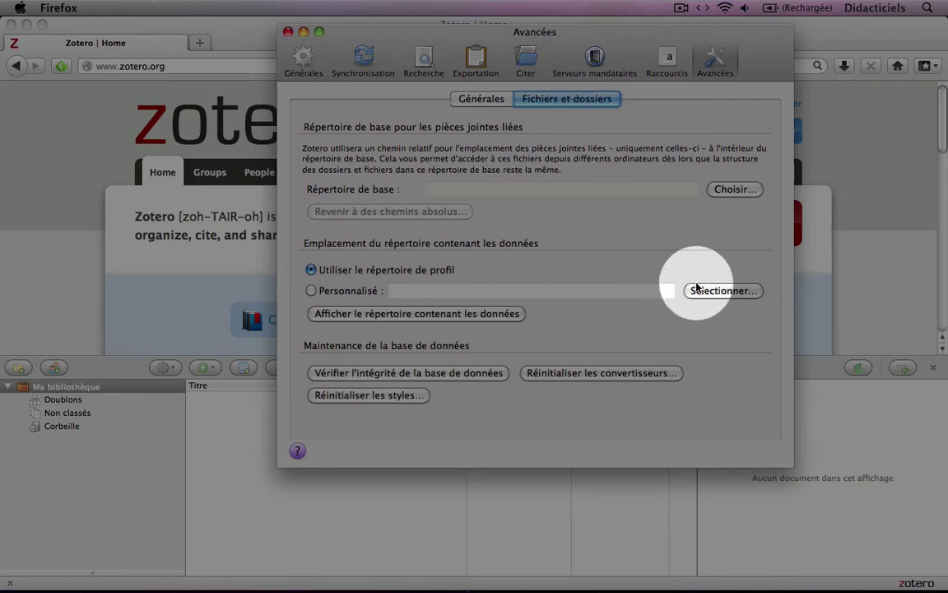
Set the custom data directory to the zotero folder in the vxpas8j6.default profile
click(698, 290)
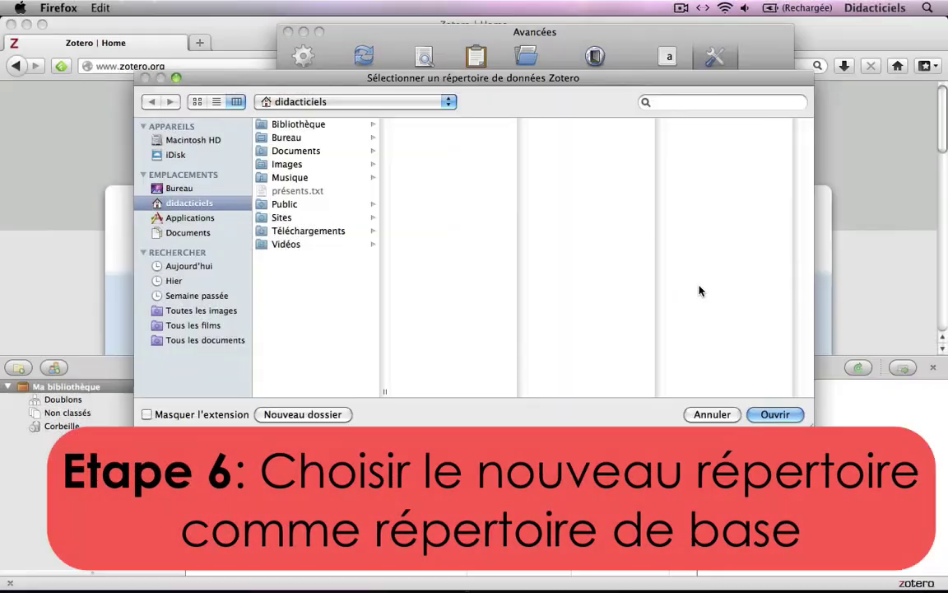
click(375, 125)
click(510, 125)
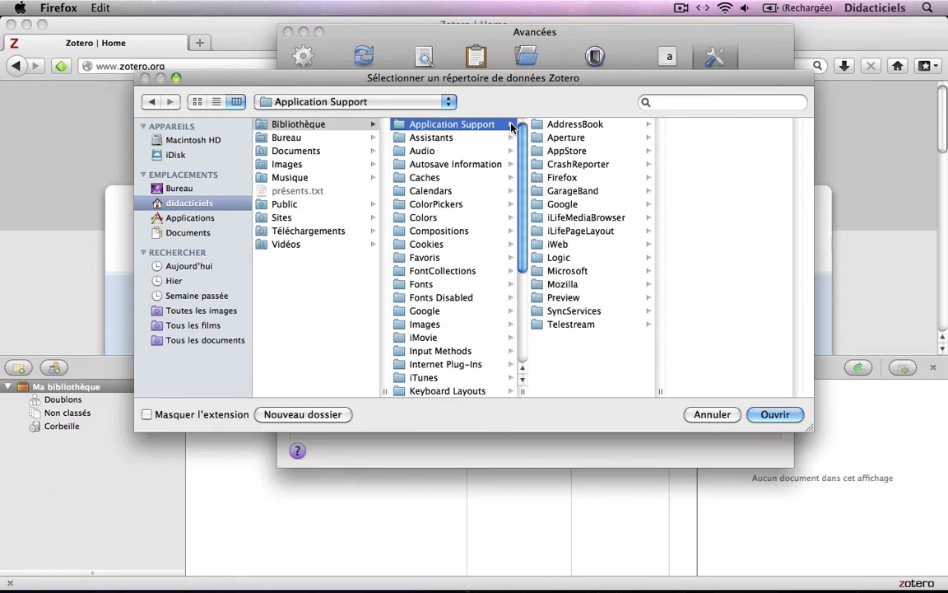
click(590, 176)
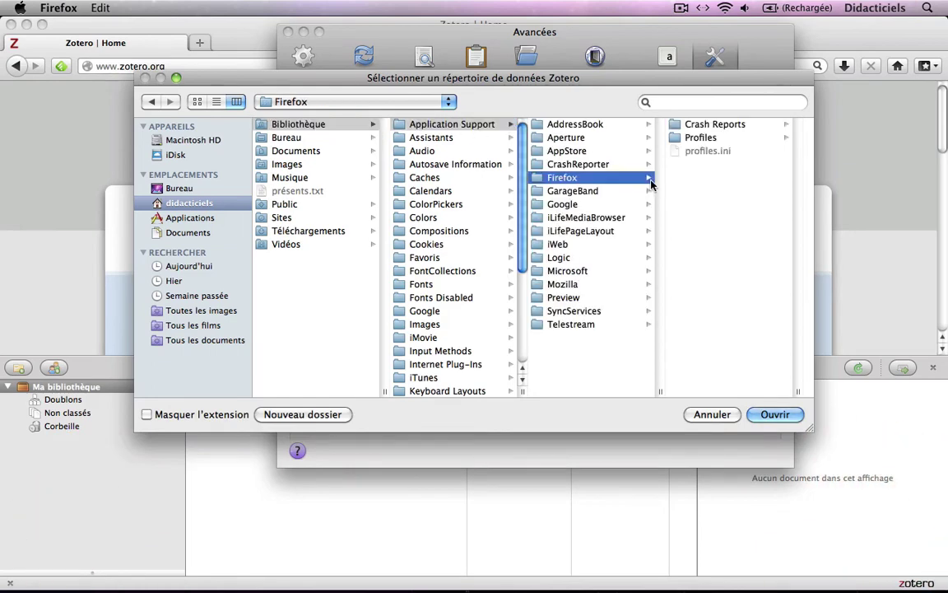
click(783, 137)
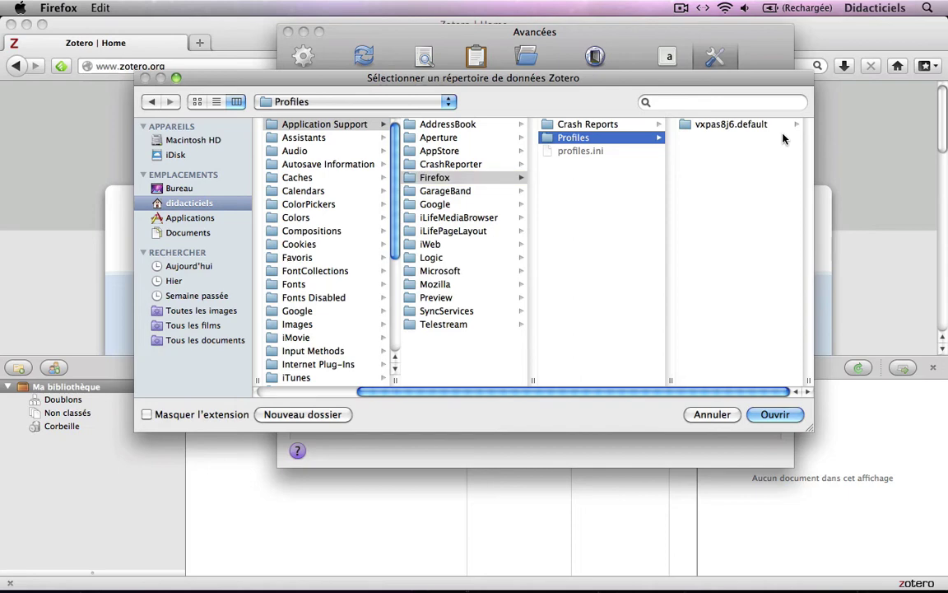
click(794, 125)
scroll(727, 149, down, 10)
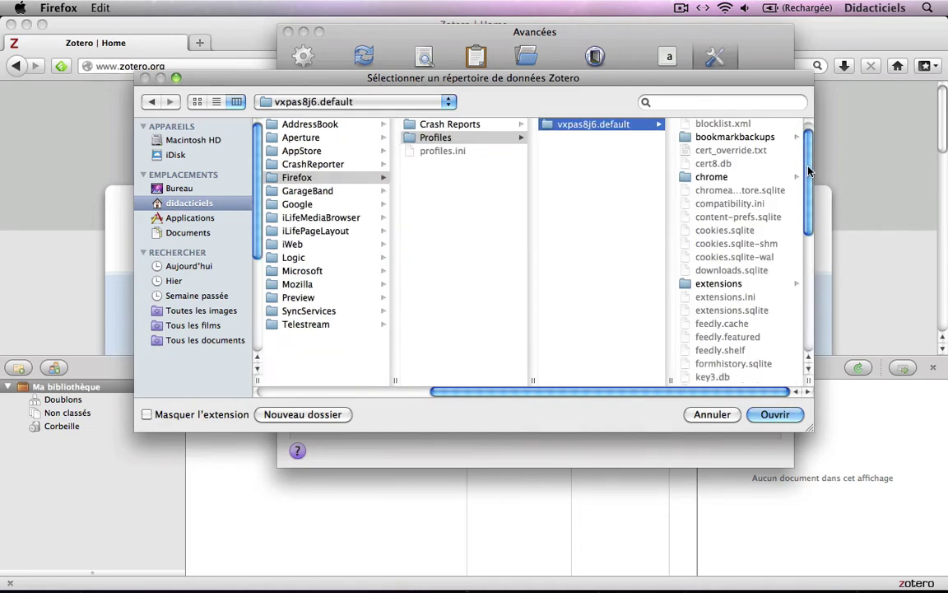
click(714, 378)
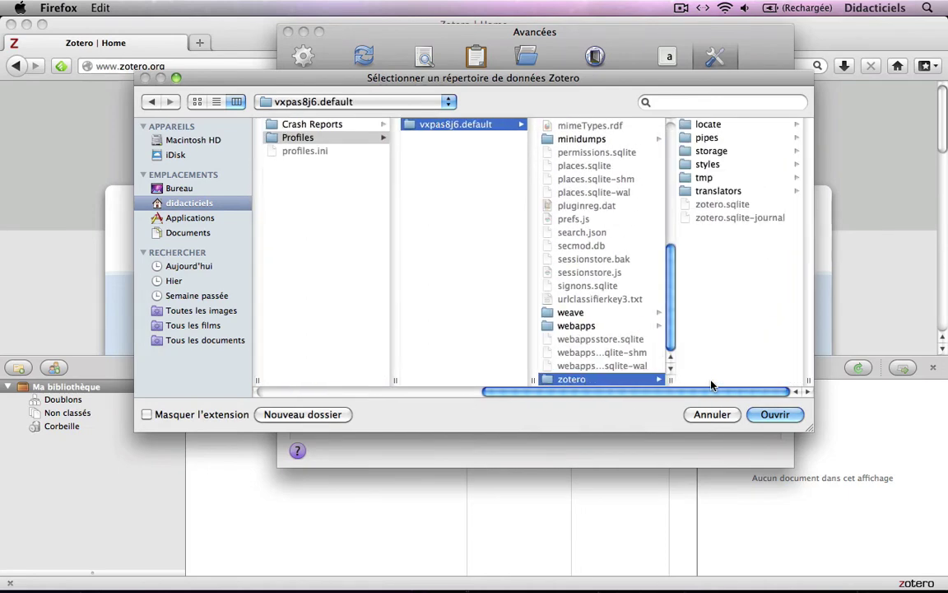
click(772, 414)
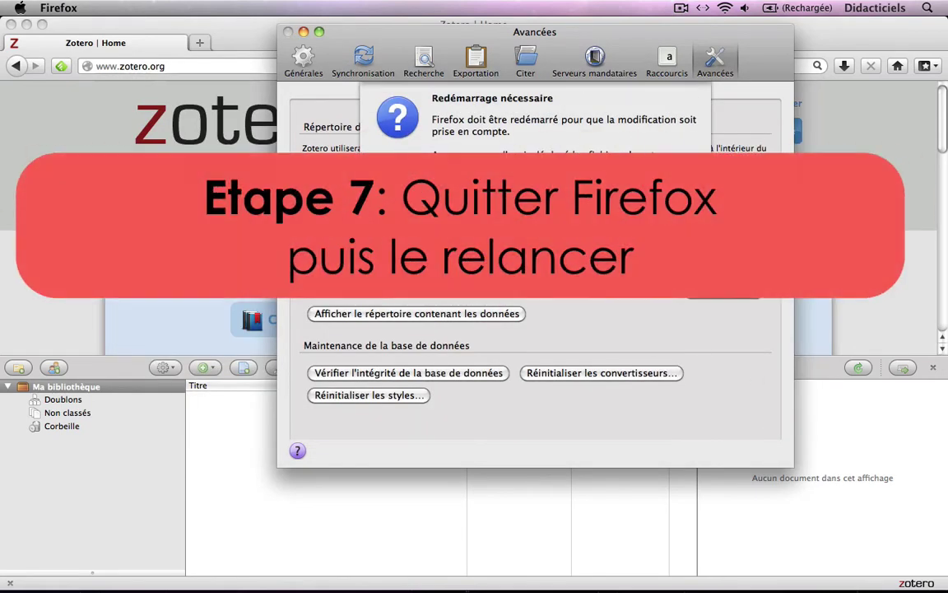
Quit and relaunch Firefox, then reopen the Zotero pane showing the restored 60-document library
click(656, 200)
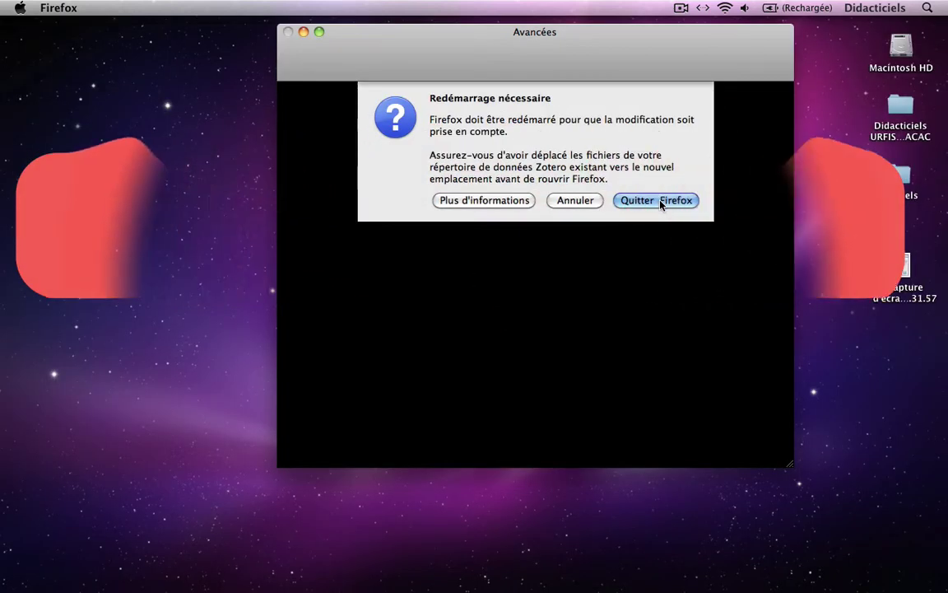
click(660, 202)
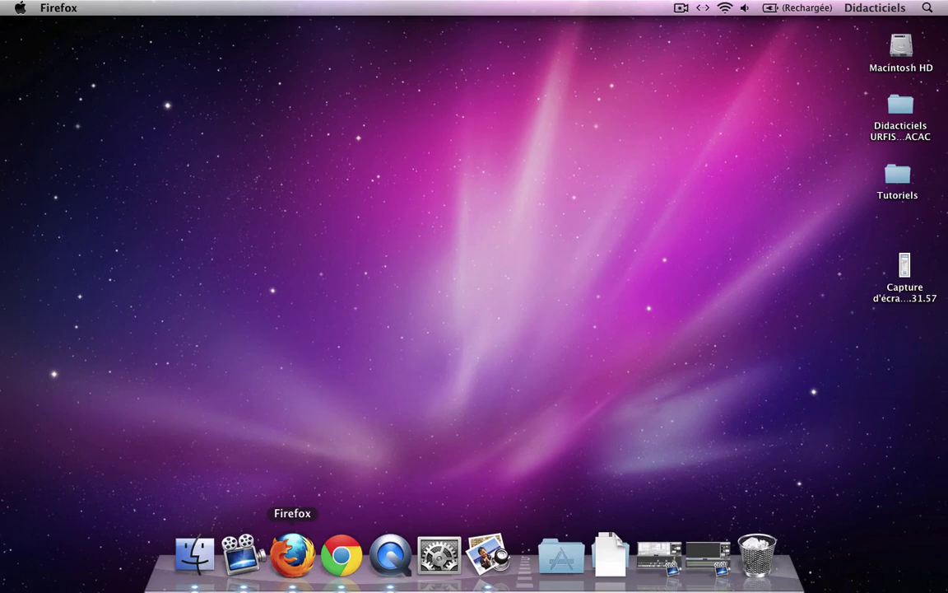
click(296, 572)
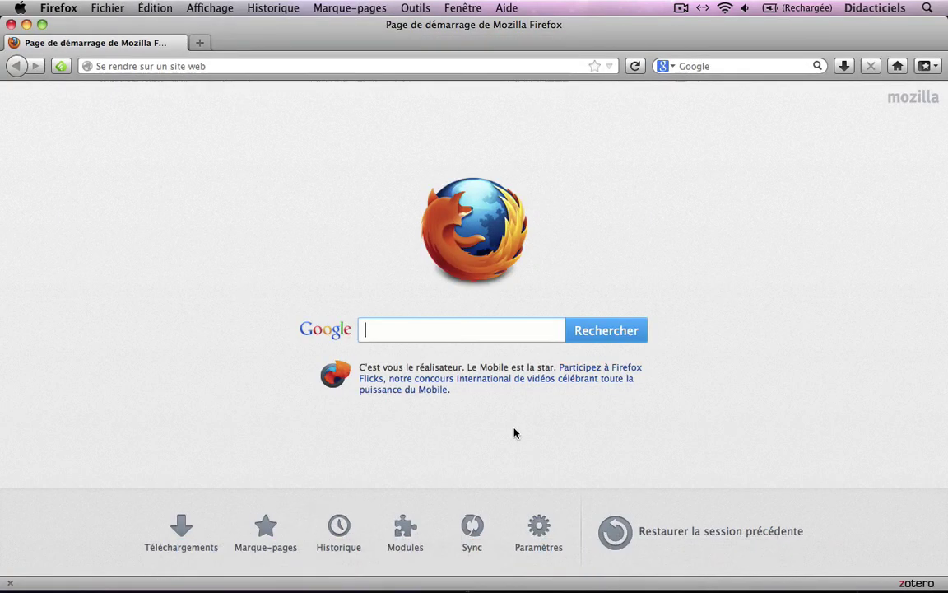
click(916, 582)
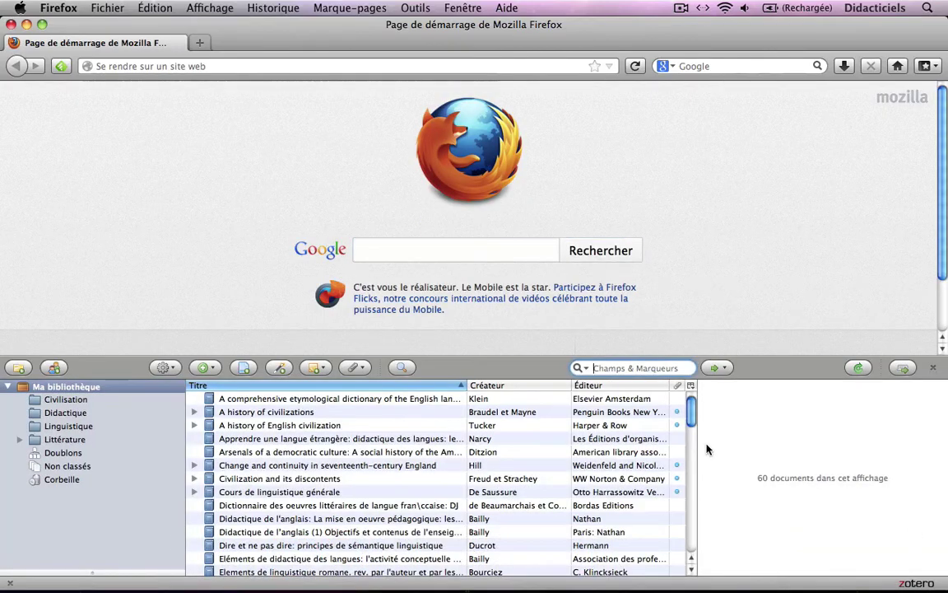